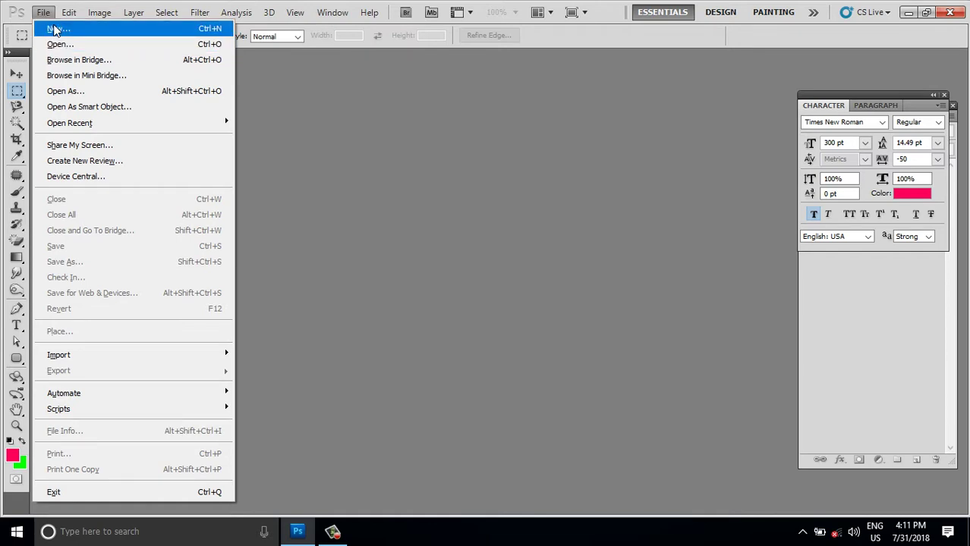
Create a new 35 × 45 inch RGB document at 72 pixels/inch with a white background
left_click(55, 29)
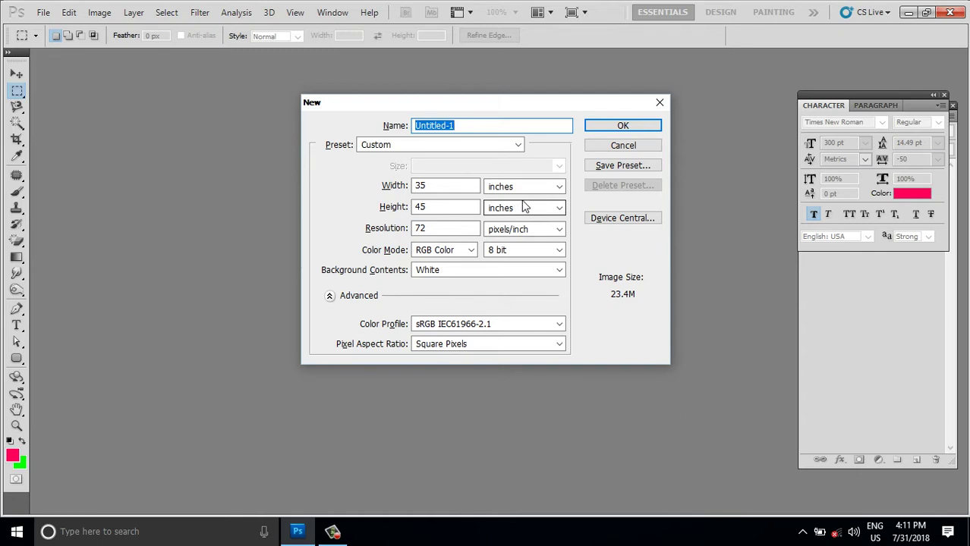
left_click(623, 126)
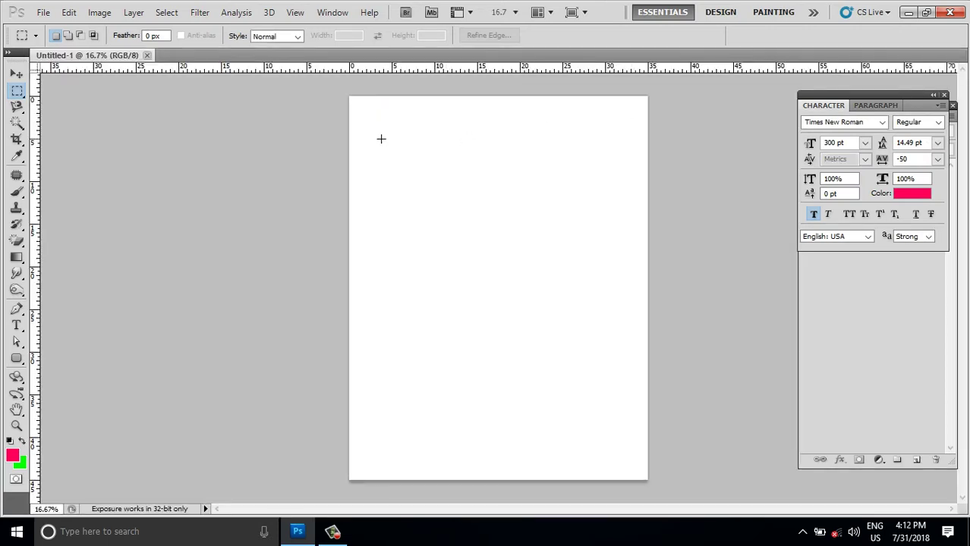
Add the text "welcome" at 200 pt in the upper middle of the page with the Type tool
left_click(18, 328)
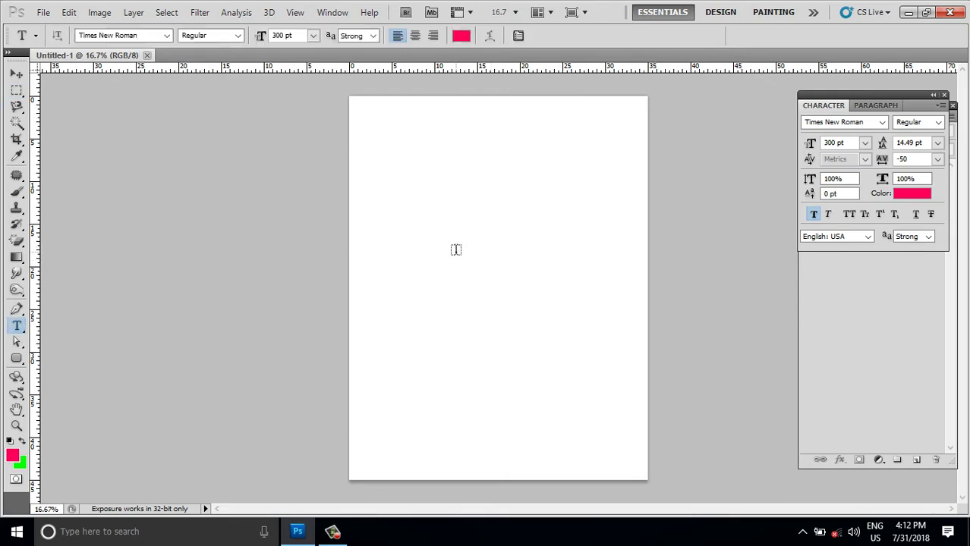
left_click(294, 36)
type("200")
key("Return")
left_click(423, 236)
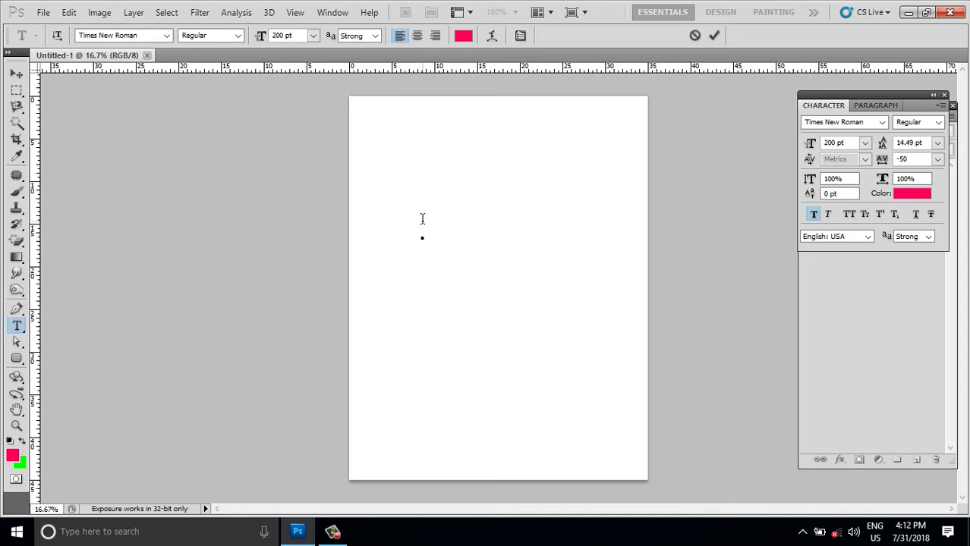
type("welcome")
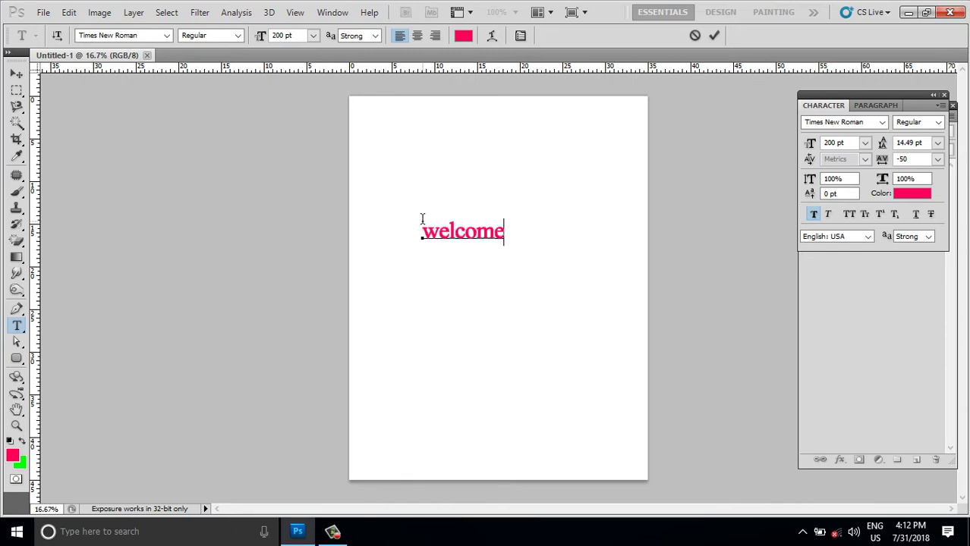
Repeat the word "welcome" on a second line of the same text and commit the text
left_click(422, 219)
key("shift+Right")
key("shift+Right")
key("shift+Right")
key("shift+Right")
key("shift+Right")
key("shift+Right")
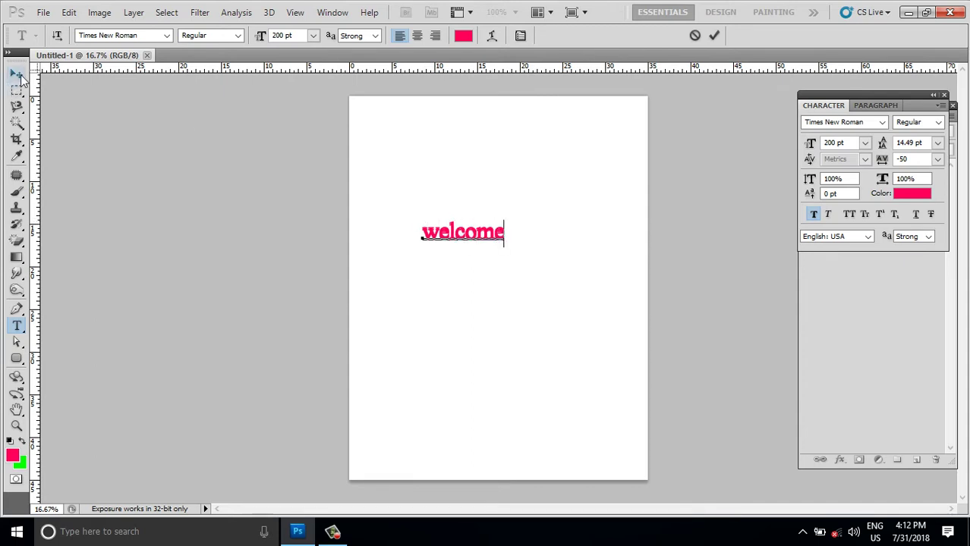
left_click(17, 76)
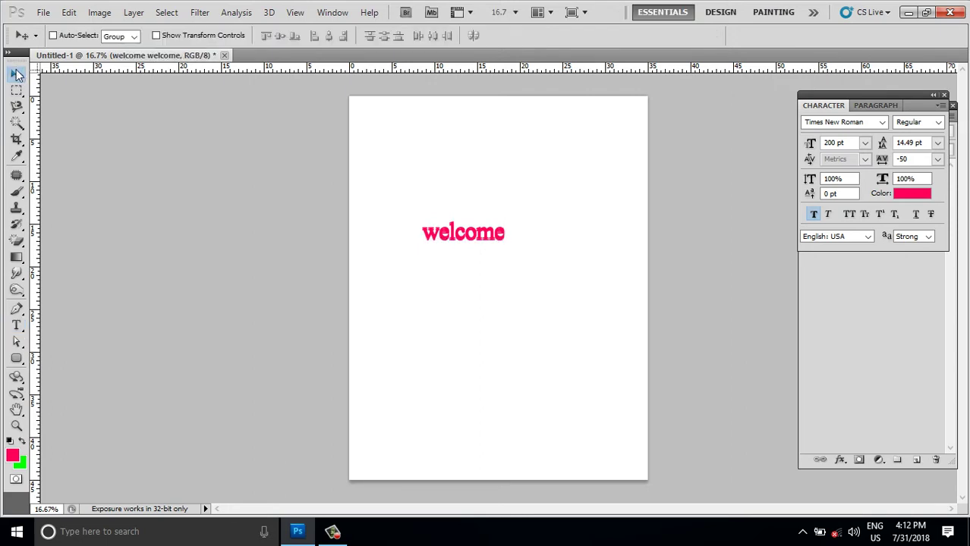
Try a leading of 50 pt and of 200 pt on the two "welcome" lines
left_click(920, 143)
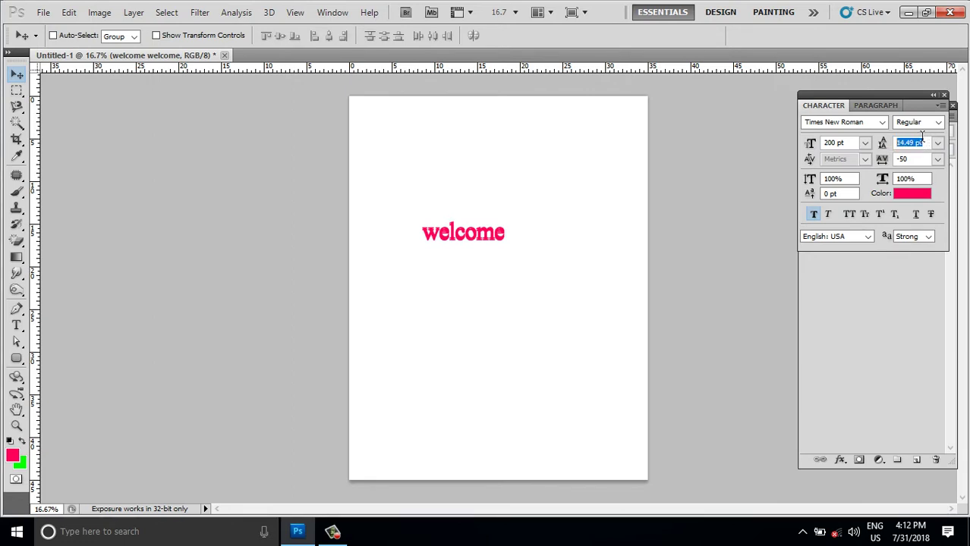
type("50")
key("Return")
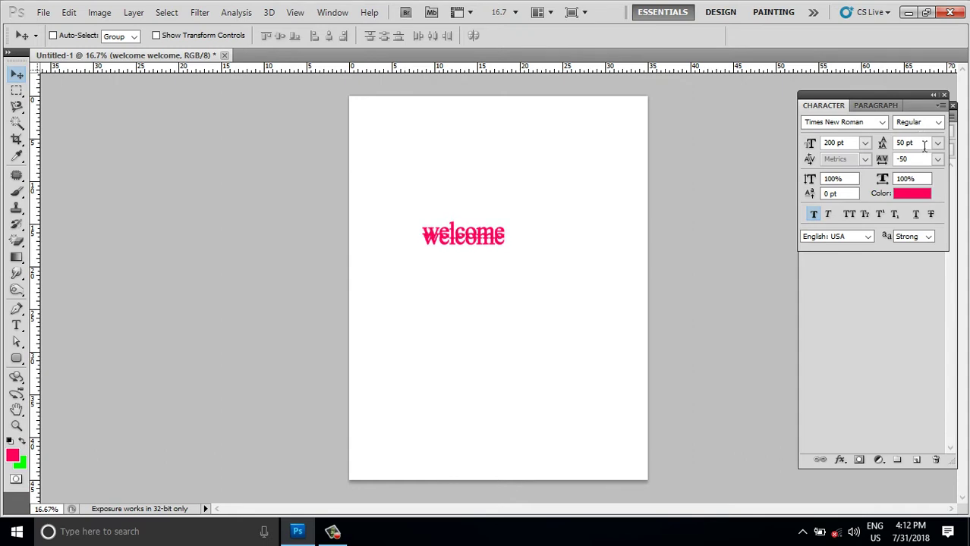
left_click_drag(917, 142, 895, 143)
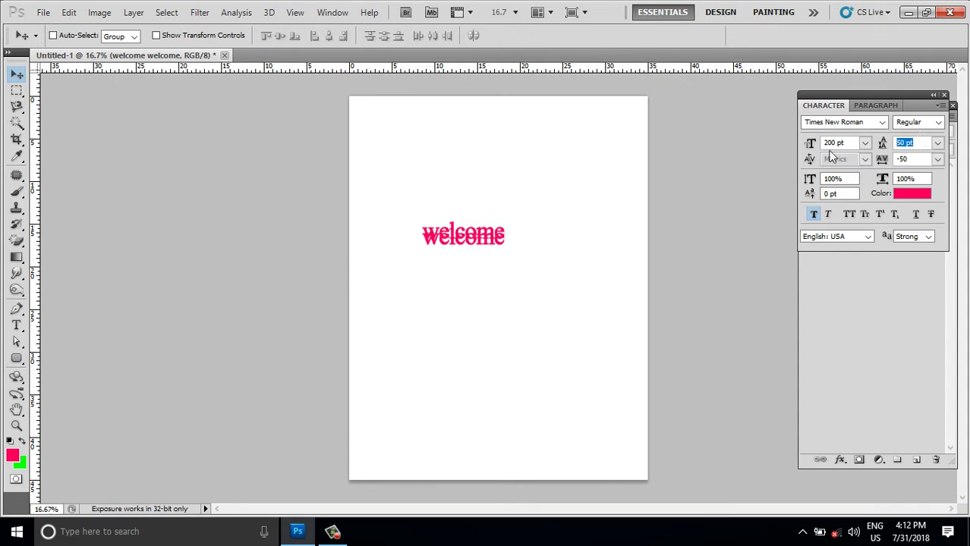
type("200")
key("Return")
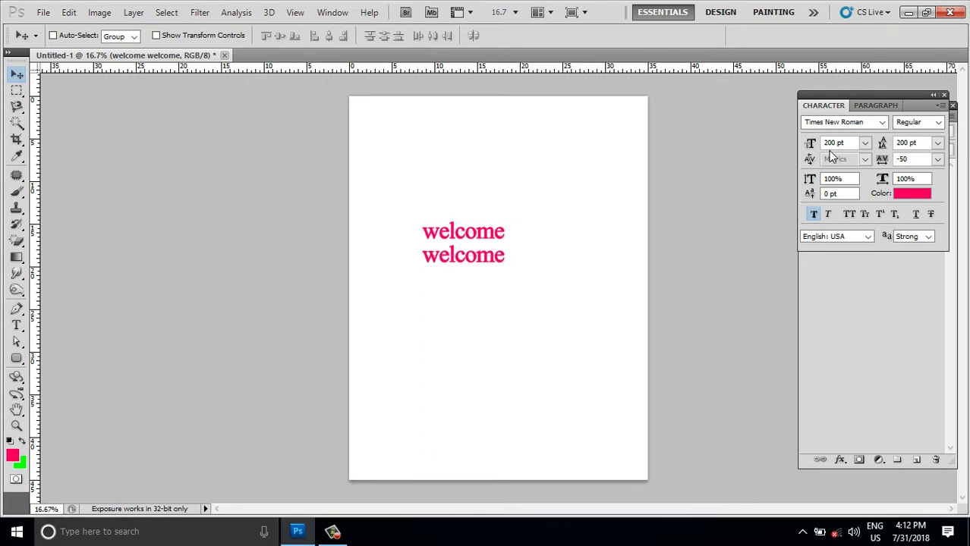
Set the leading of the two lines to 300 pt and move the text block slightly up and to the right
left_click(920, 142)
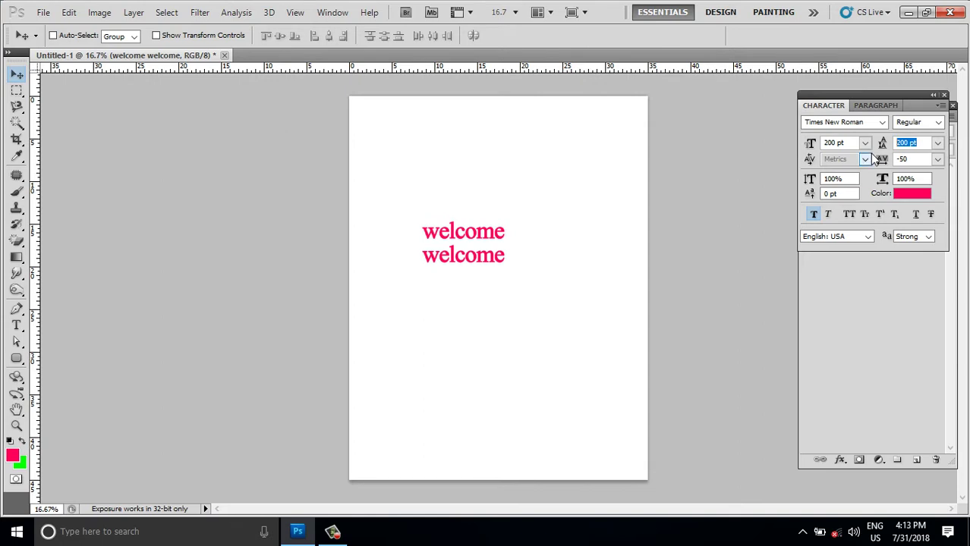
type("300")
key("Return")
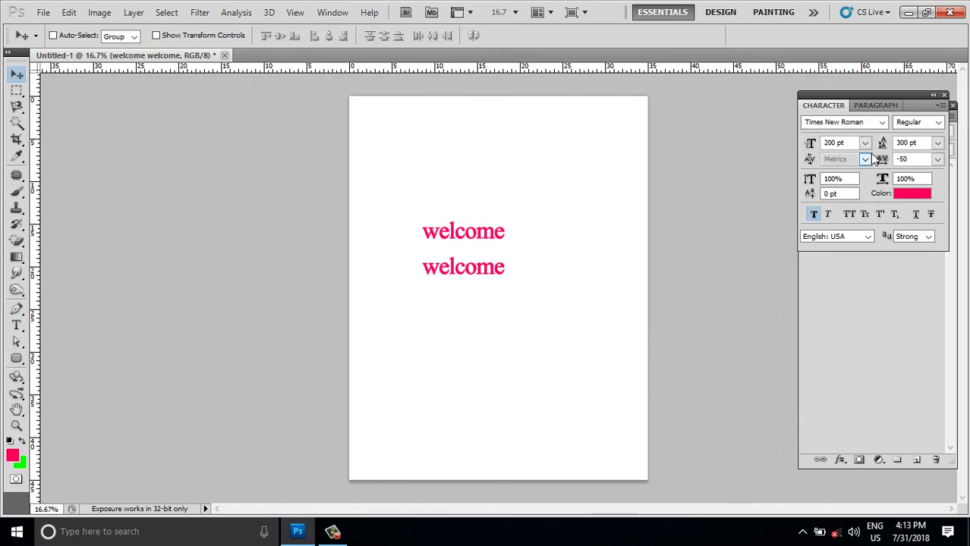
left_click_drag(464, 232, 491, 226)
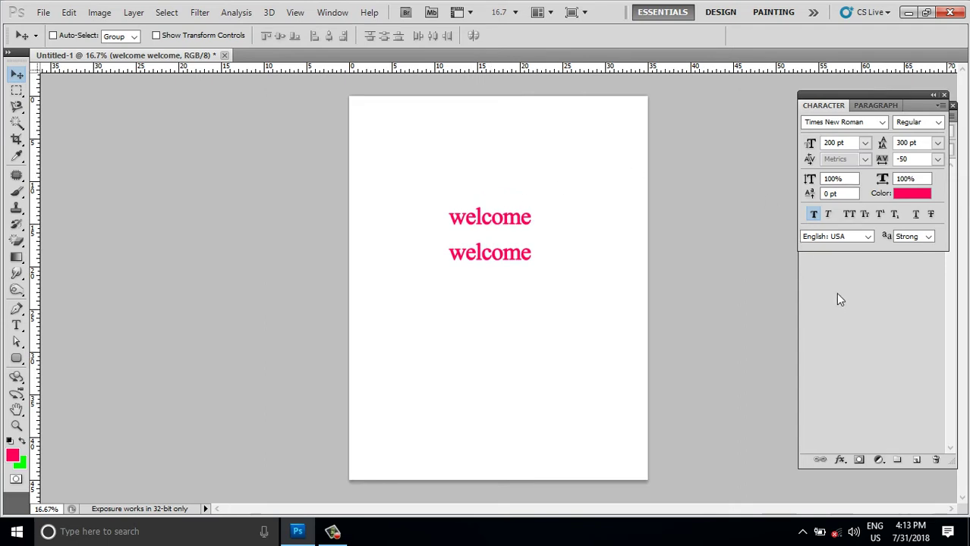
Show the Layers panel and dock it directly beneath the Character panel
key("F7")
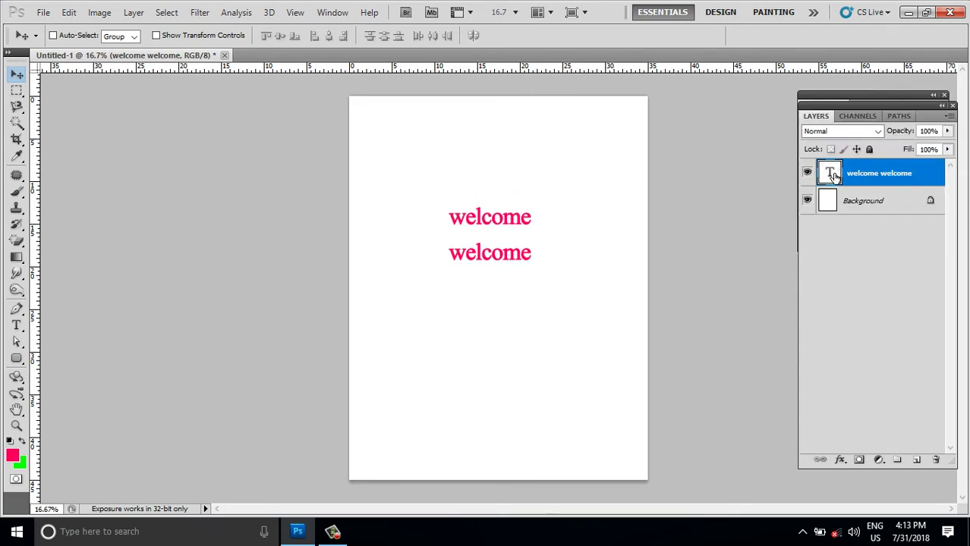
left_click_drag(853, 104, 855, 253)
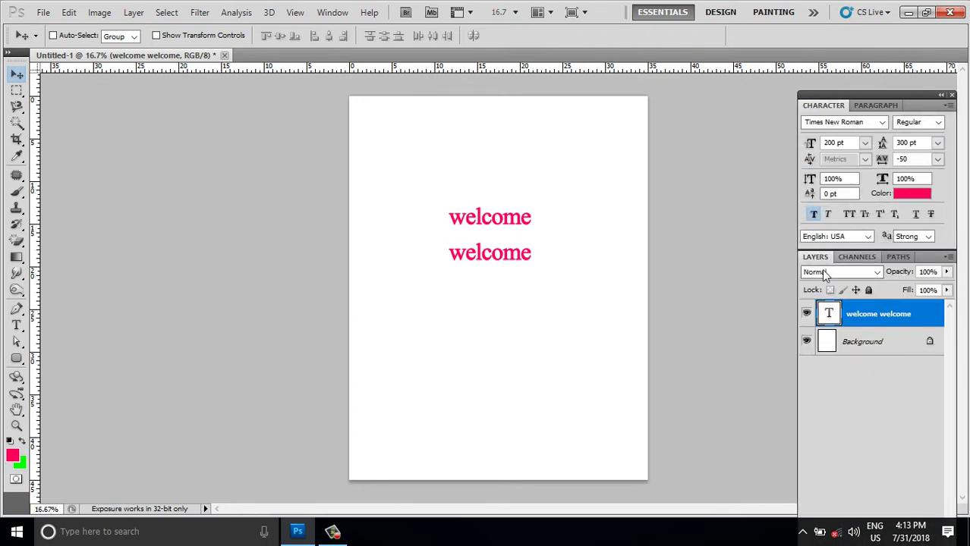
Toggle faux bold on the "welcome" text to compare its effect, leaving it switched off
left_click(813, 215)
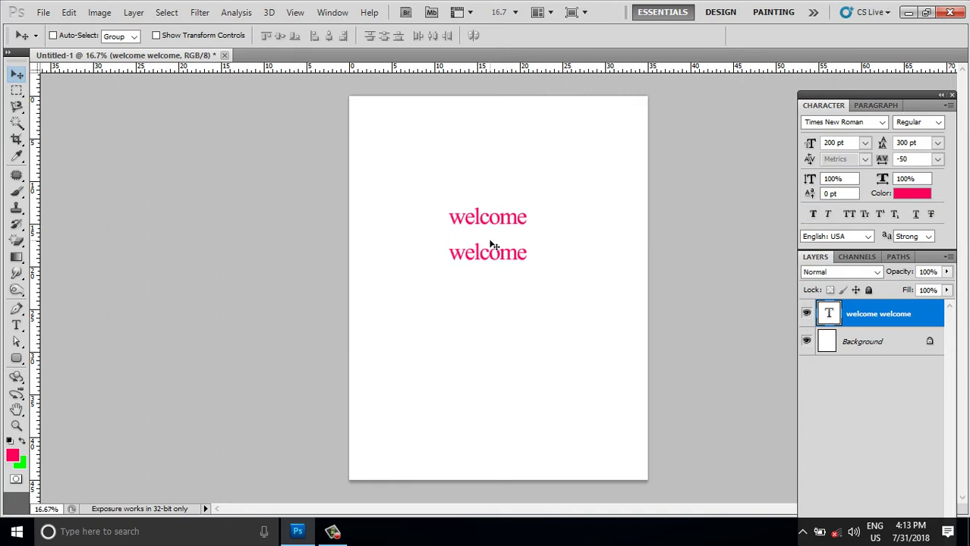
left_click(813, 215)
left_click(815, 216)
Set the text's font style to Bold and apply both faux bold and faux italic
left_click(939, 123)
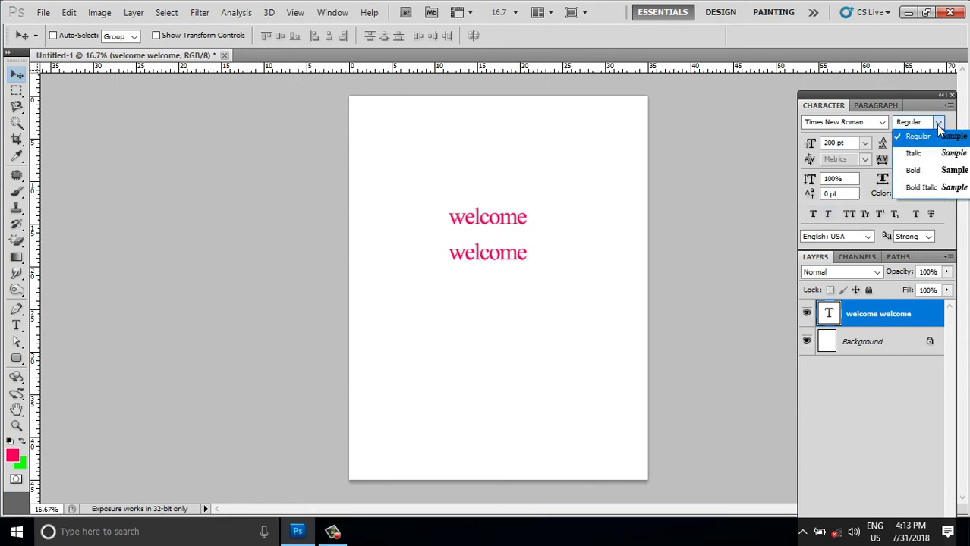
left_click(924, 176)
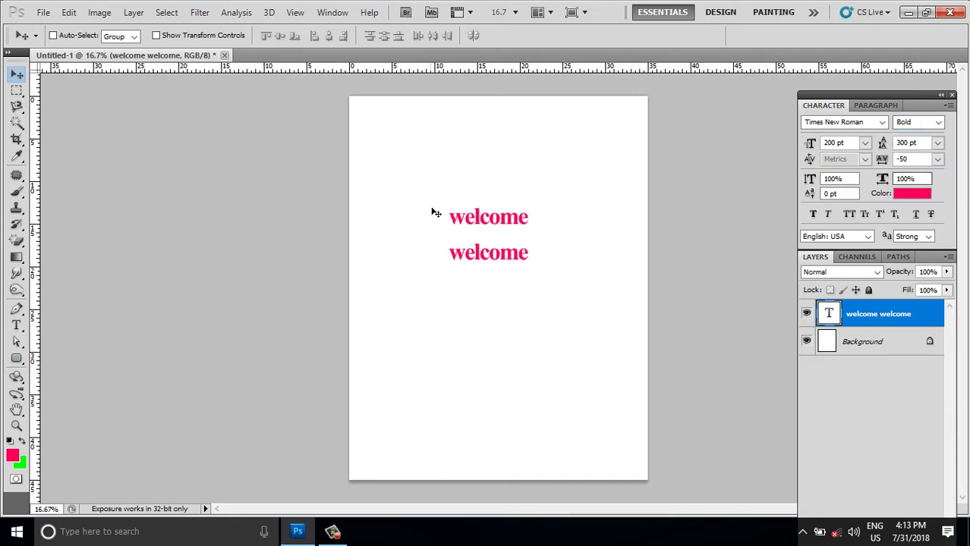
left_click(814, 216)
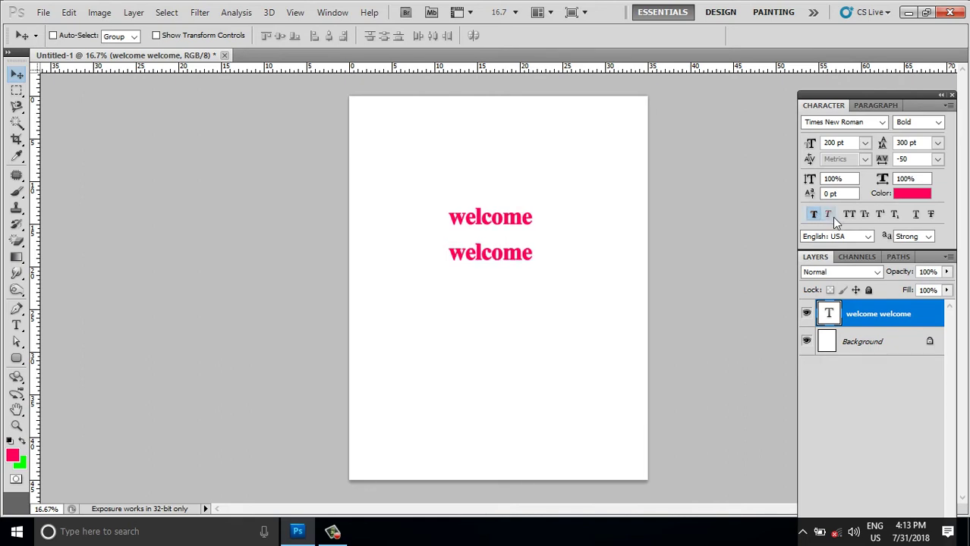
left_click(829, 215)
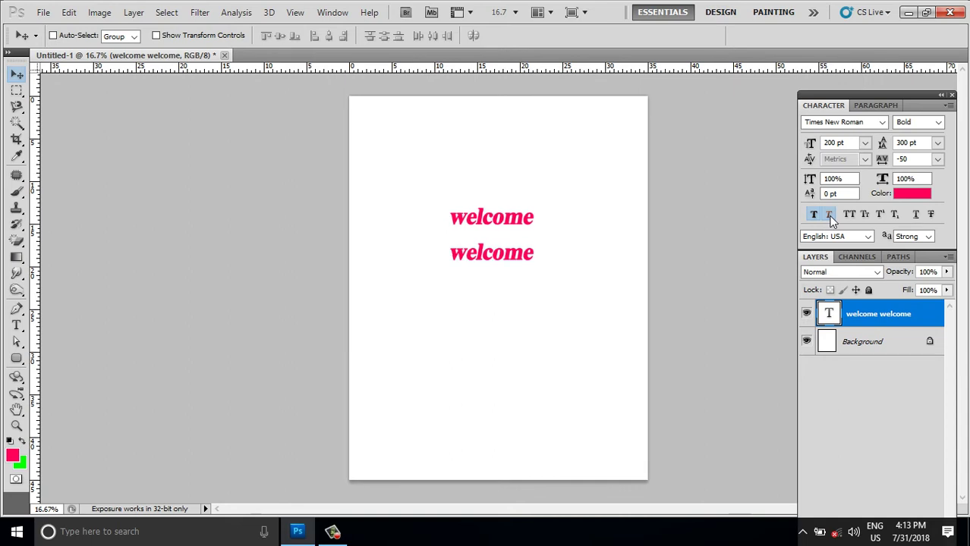
Set the text's font style to Italic and remove both faux bold and faux italic
left_click(938, 122)
left_click(913, 155)
left_click(813, 214)
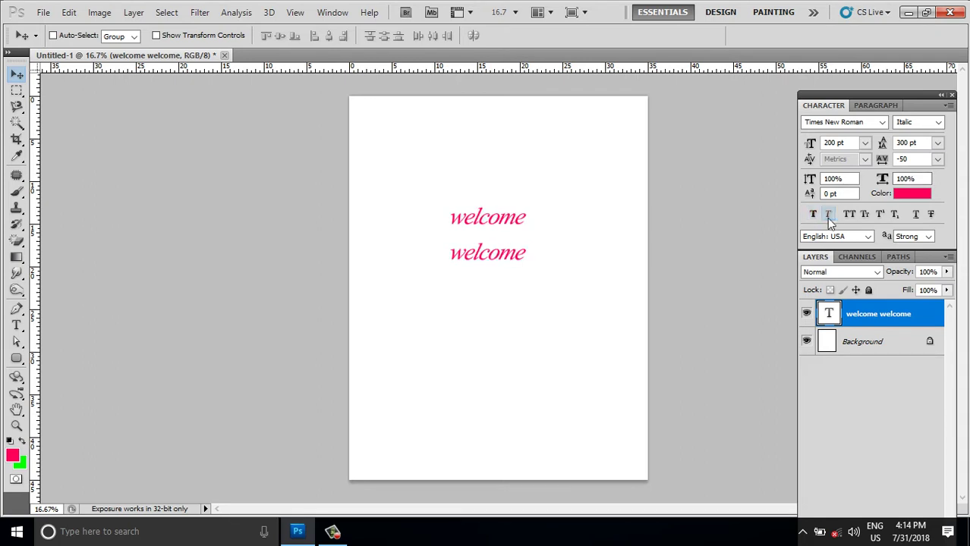
left_click(829, 217)
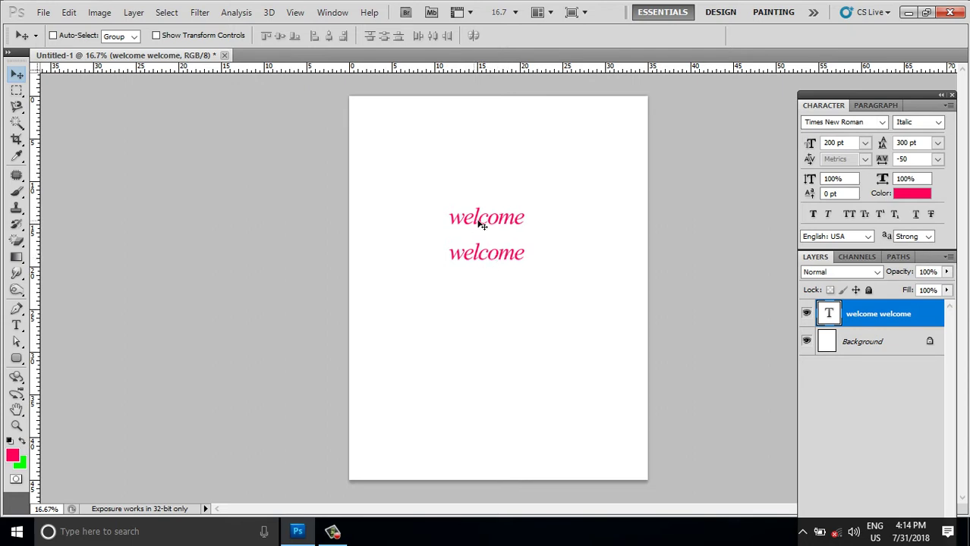
Try a leading of 15 pt and of 150 pt on the italic "welcome" lines
double_click(917, 142)
type("15")
key("Return")
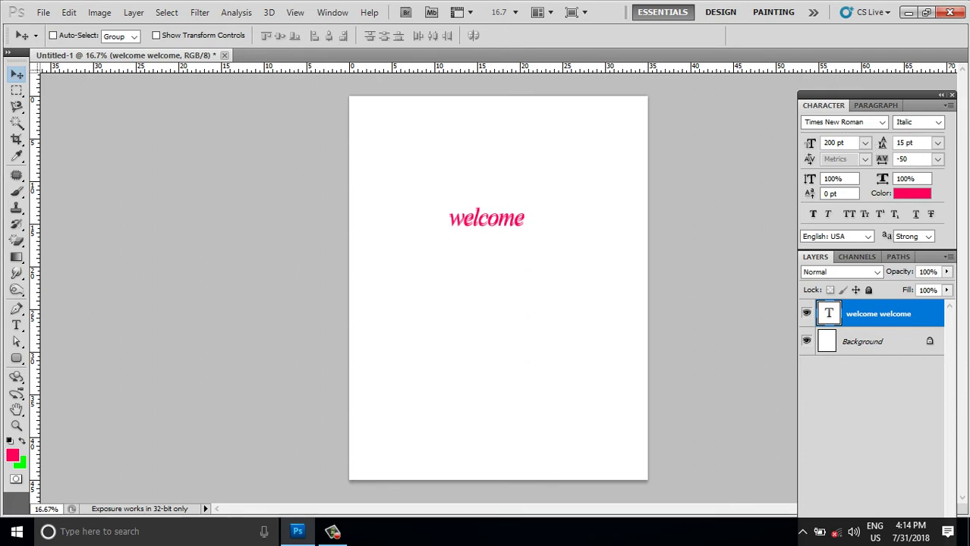
double_click(908, 143)
type("150")
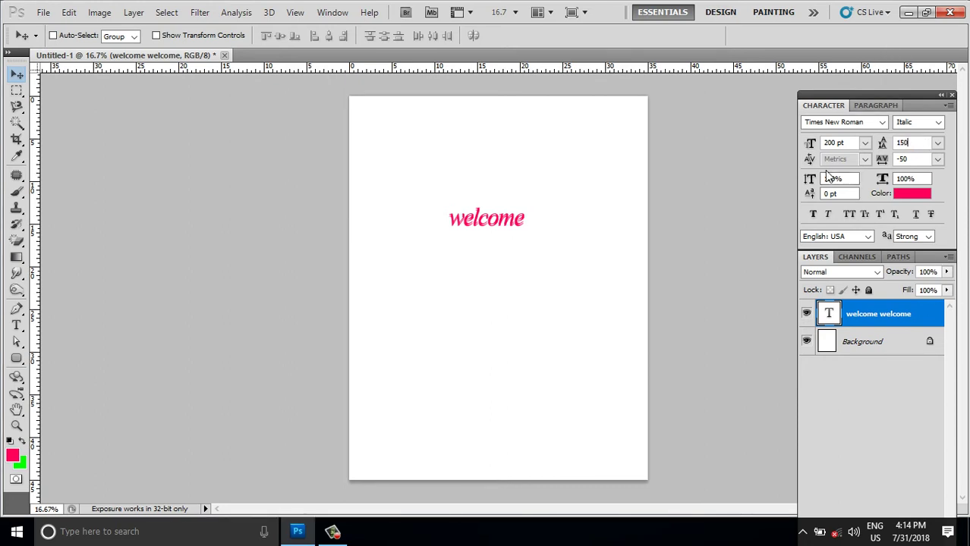
key("Return")
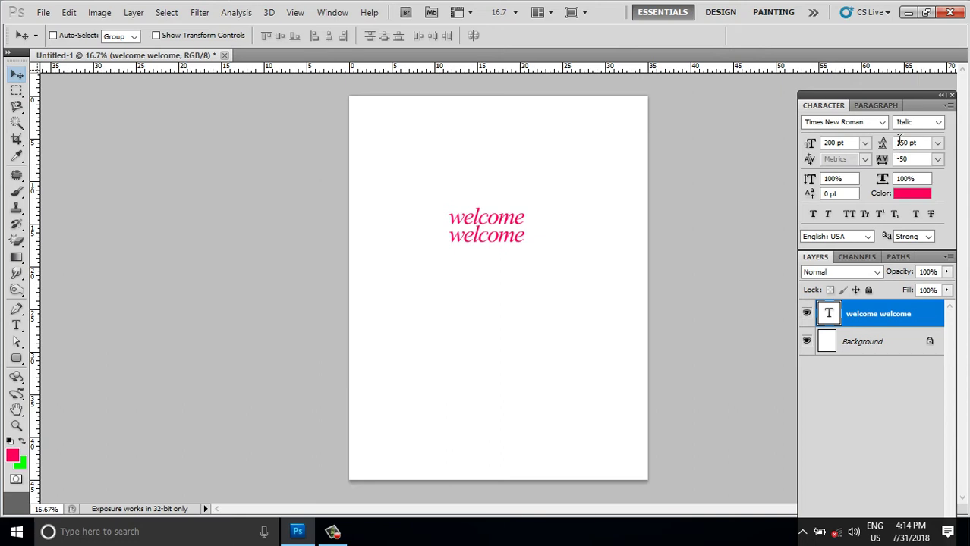
left_click_drag(898, 142, 925, 142)
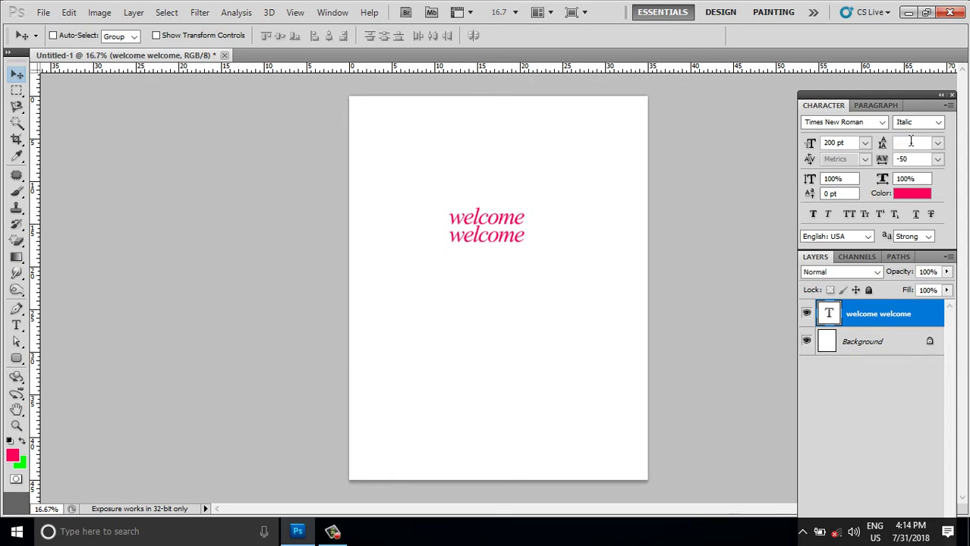
Set the font size of the "welcome" text to 300 pt
left_click(845, 143)
double_click(844, 143)
type("300")
key("Return")
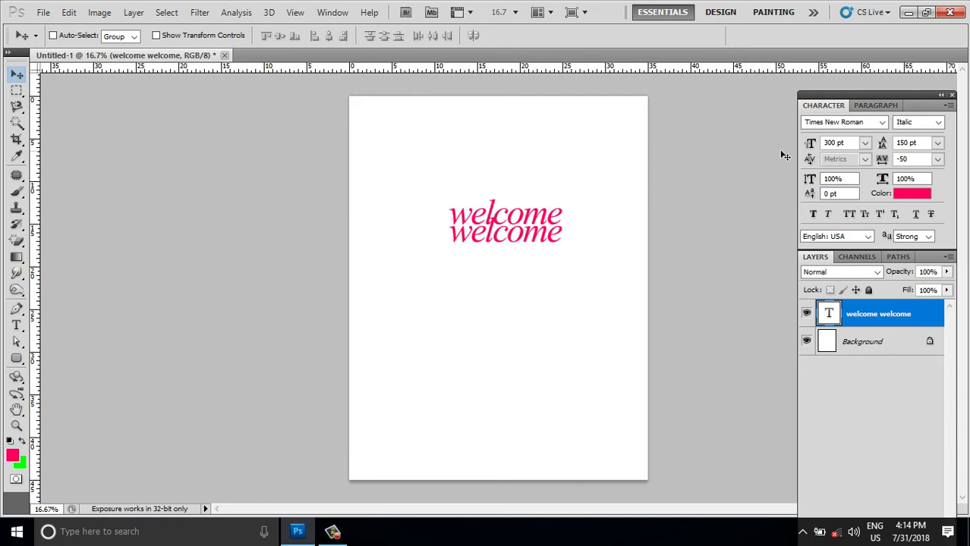
Set the leading of the enlarged "welcome" lines to 400 pt
left_click(920, 143)
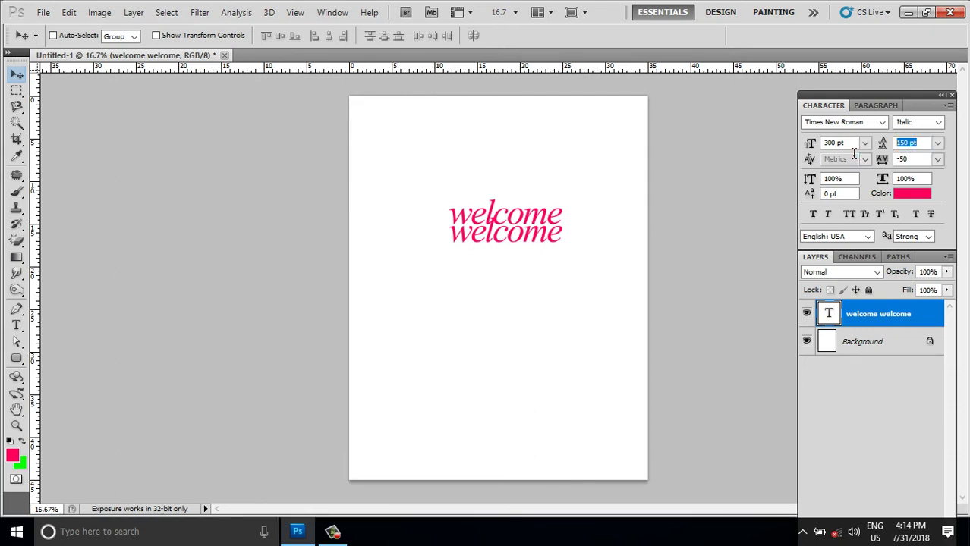
type("400")
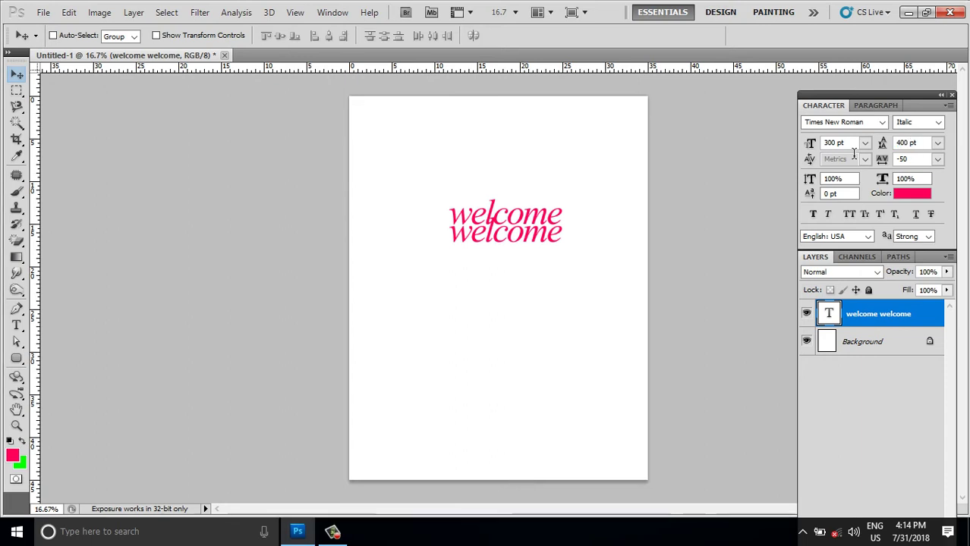
key("Return")
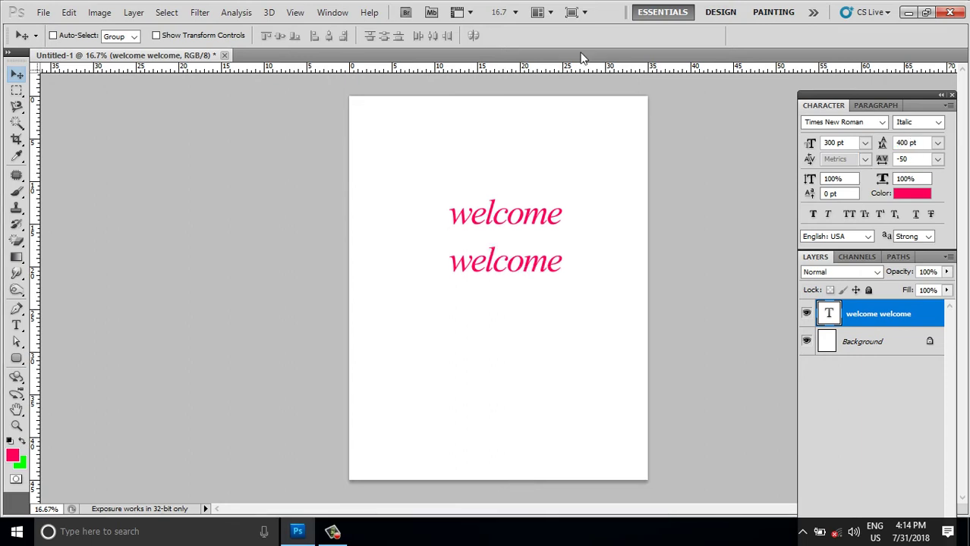
Change the font of the "welcome" text to Arial
left_click(870, 122)
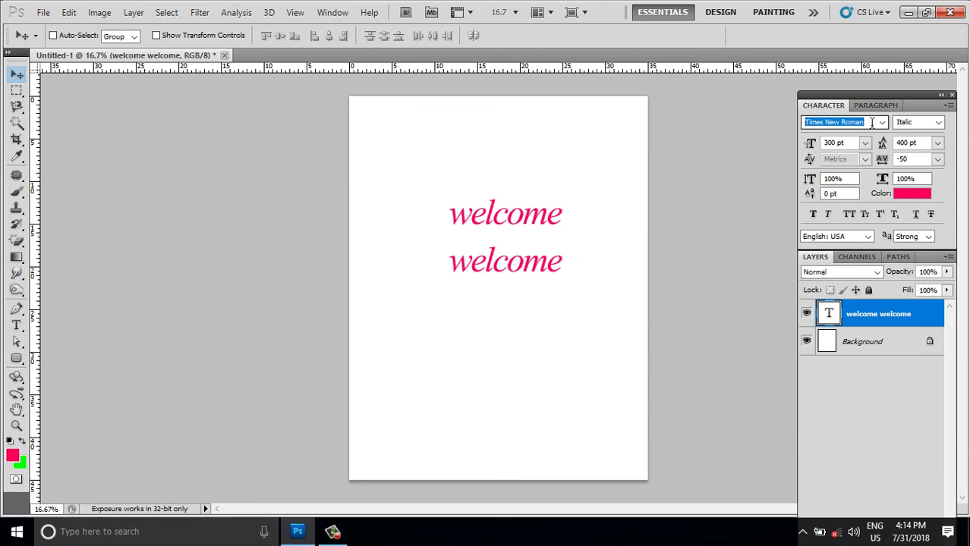
type("ar")
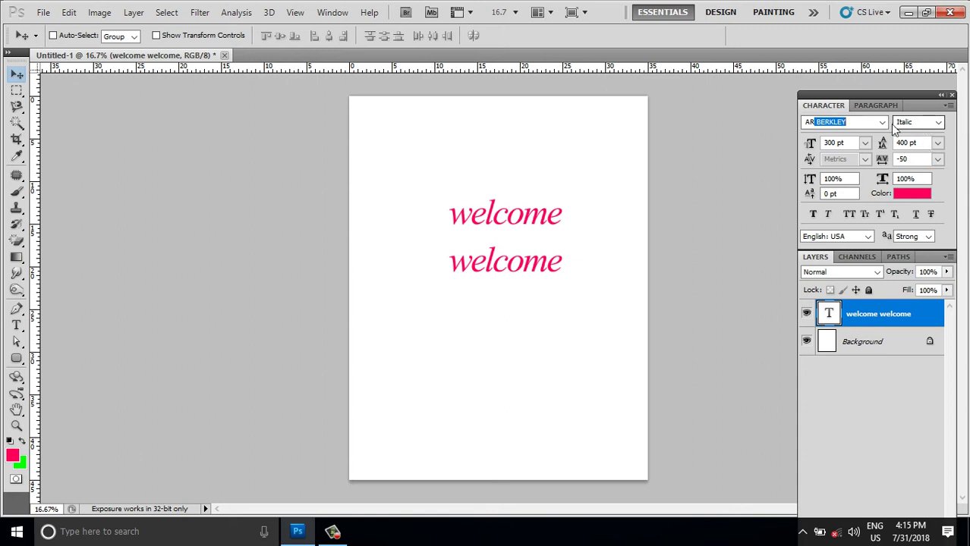
left_click(882, 123)
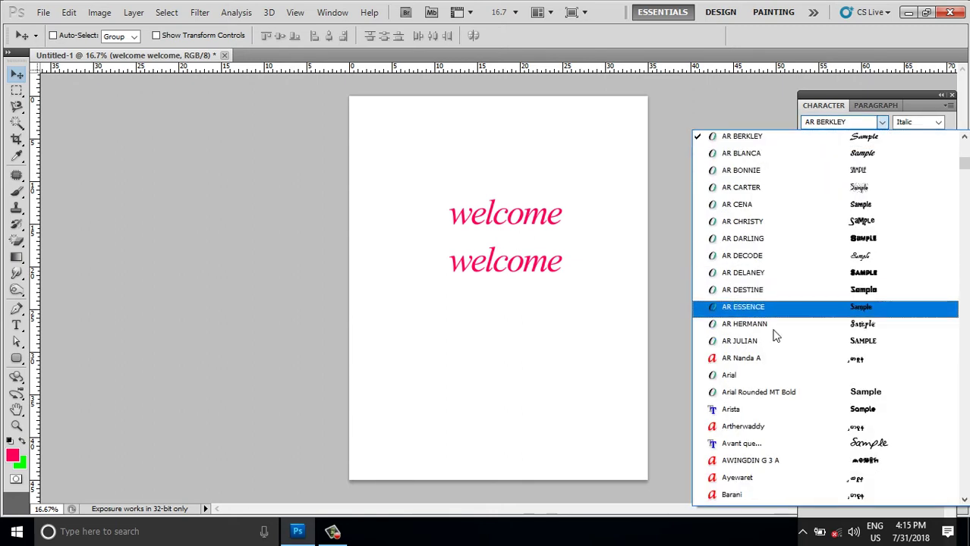
left_click(747, 378)
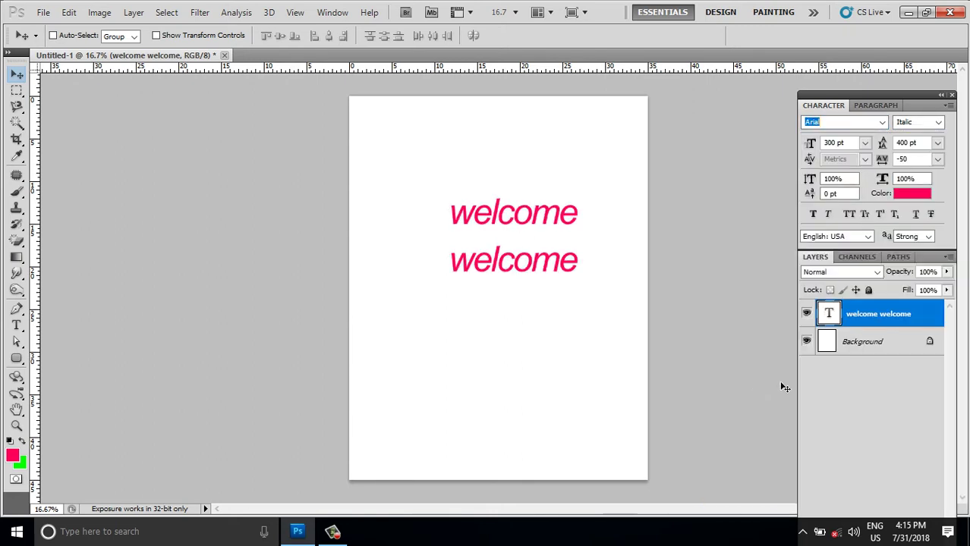
Move the "welcome" text up on the page and set its color to blue, 0018ff
left_click_drag(524, 226, 543, 183)
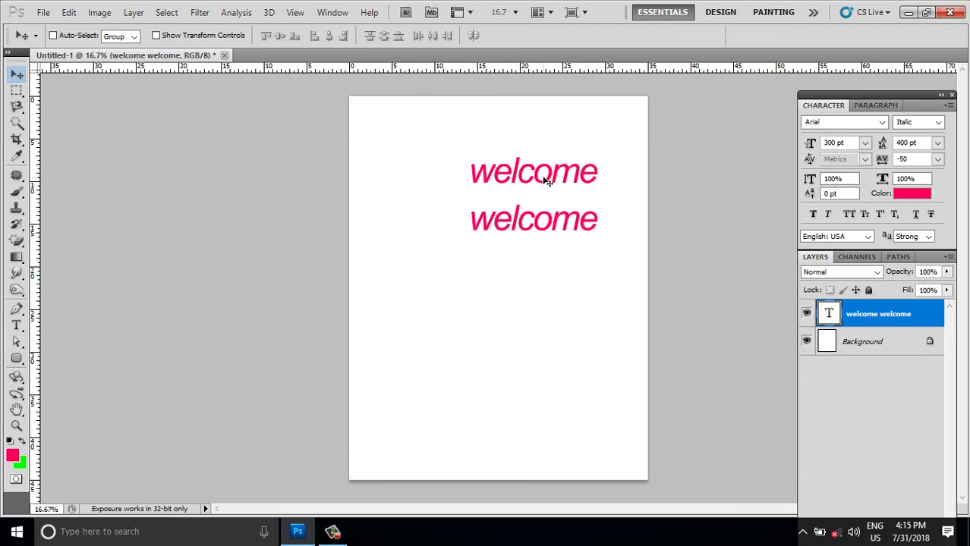
left_click(910, 194)
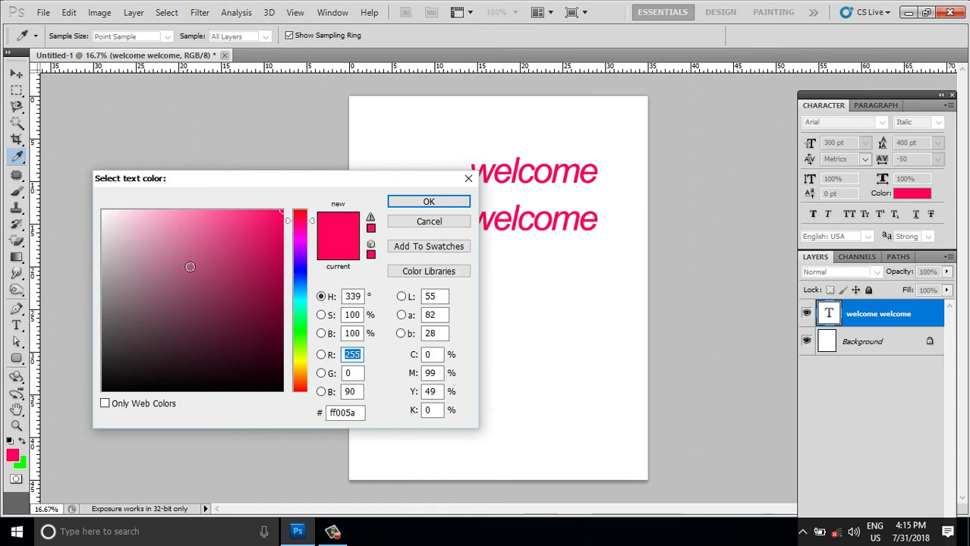
left_click(300, 275)
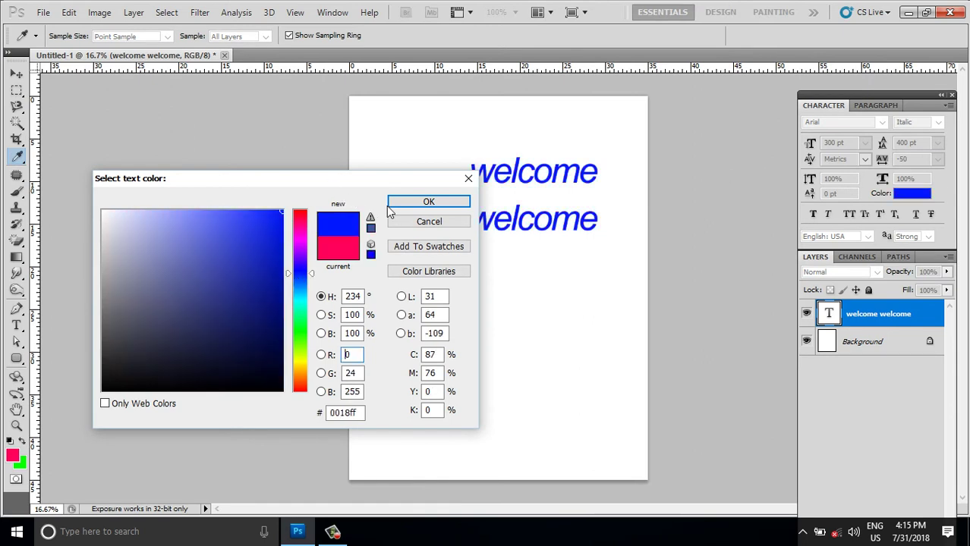
left_click(444, 202)
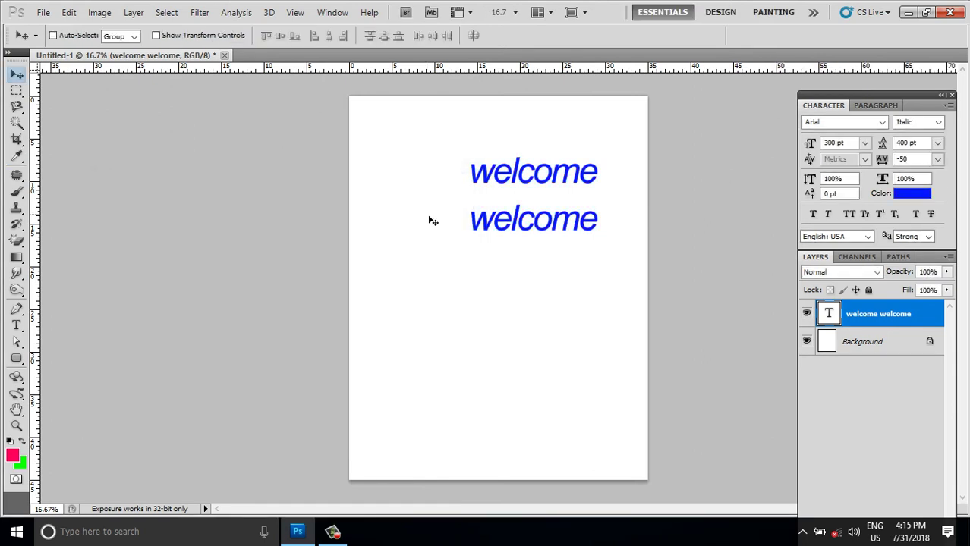
Set the "welcome" text's color to bright green, 2cce00, and move the text down and to the left on the page
left_click(919, 197)
left_click_drag(291, 277, 295, 337)
left_click(252, 321)
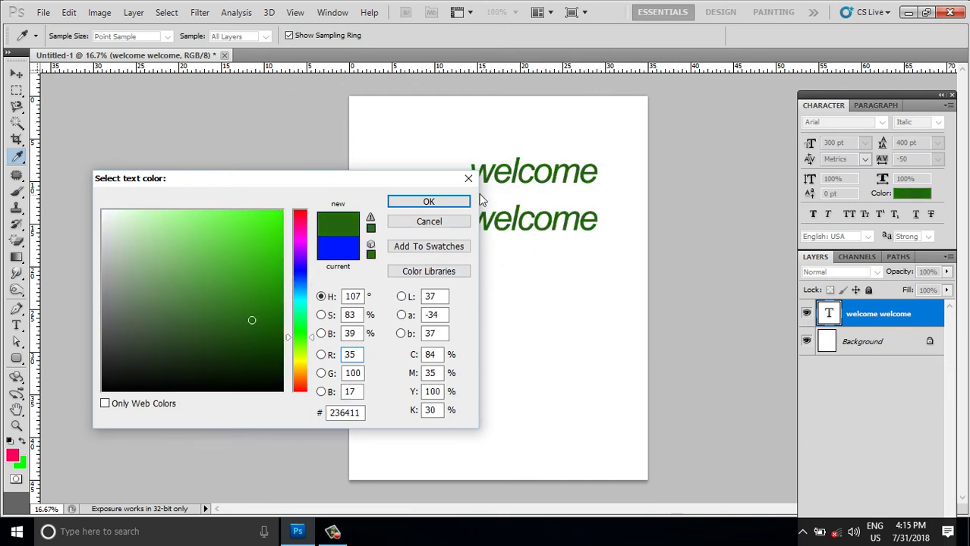
left_click(282, 244)
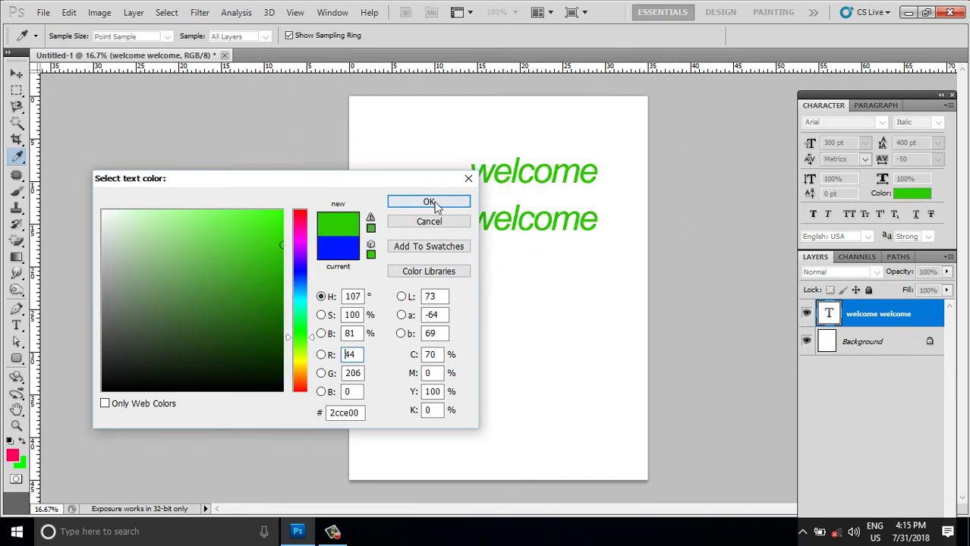
left_click(410, 201)
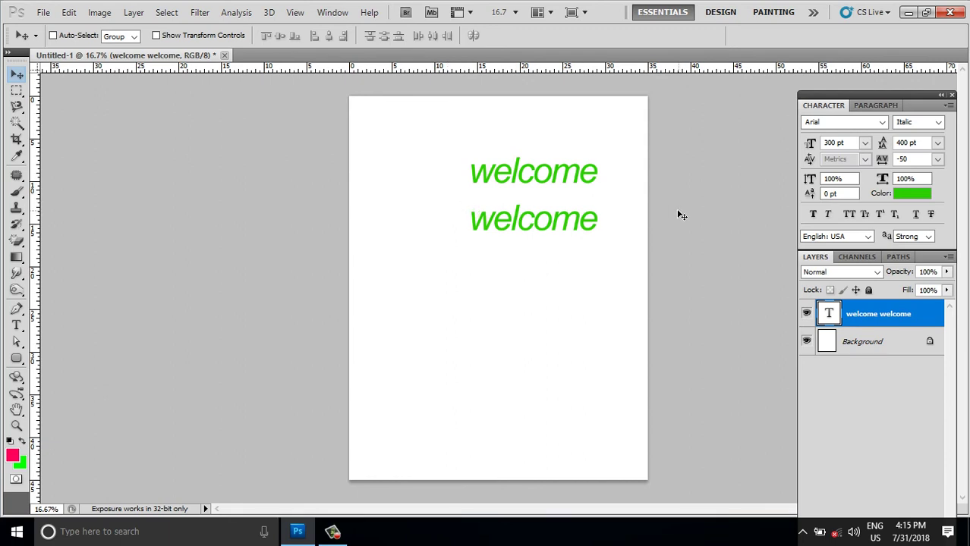
left_click_drag(502, 244, 494, 203)
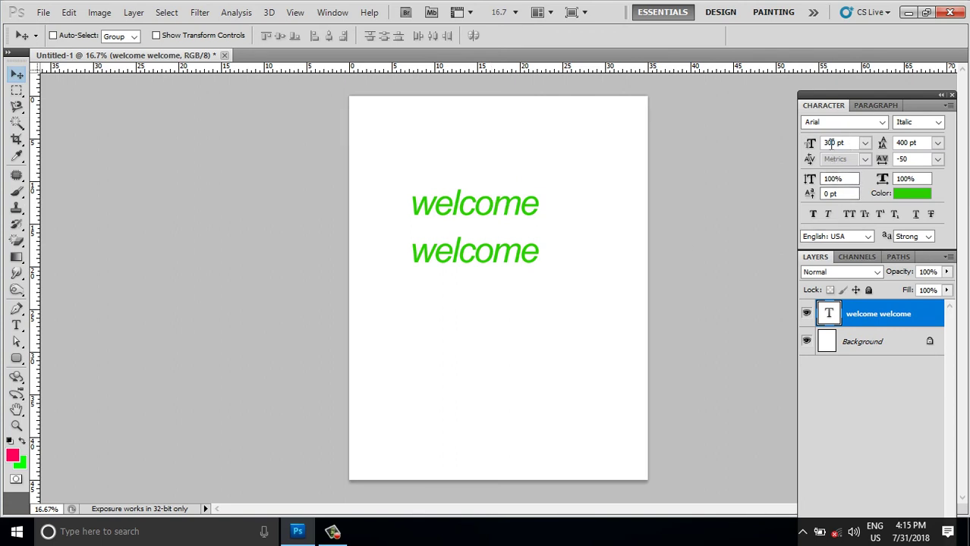
Set the tracking of the "welcome" text to 100
left_click(831, 121)
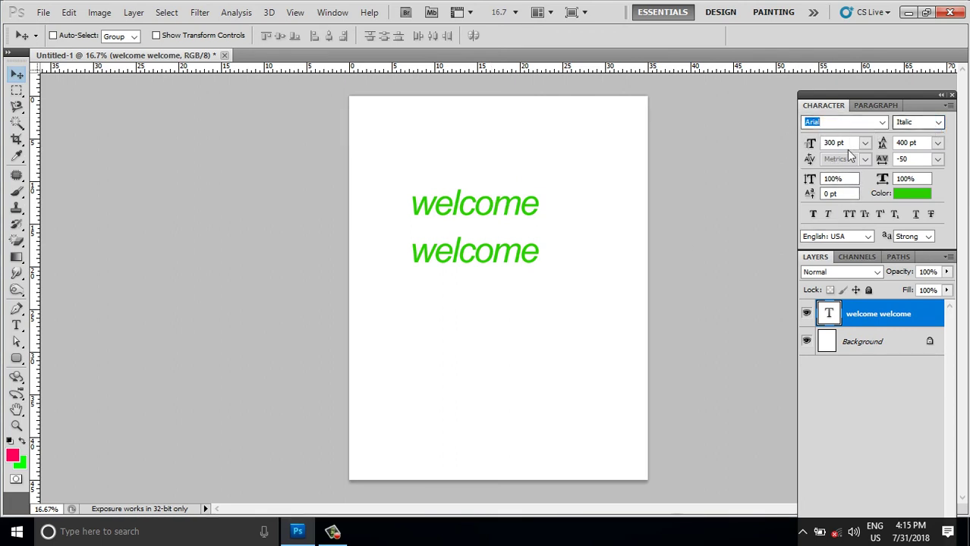
key("Tab")
key("Tab")
key("Tab")
left_click(915, 159)
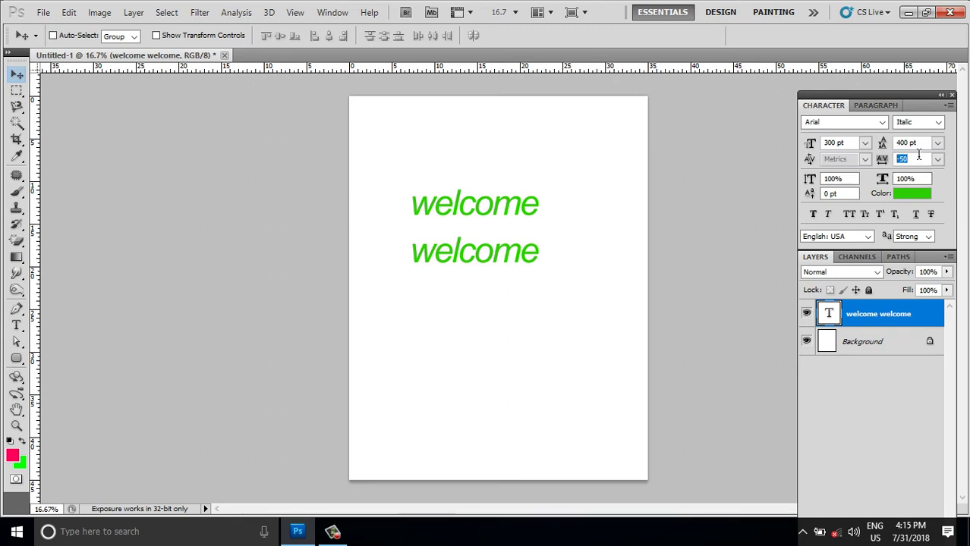
type("100")
key("Return")
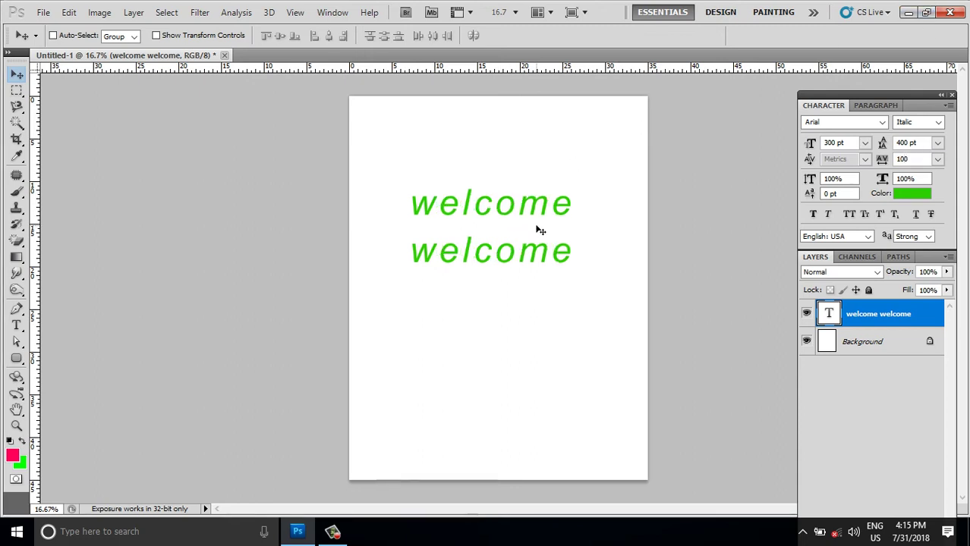
Try a horizontal scale of 0% on the "welcome" text and restore it to 100%
left_click(881, 180)
type("0")
key("Return")
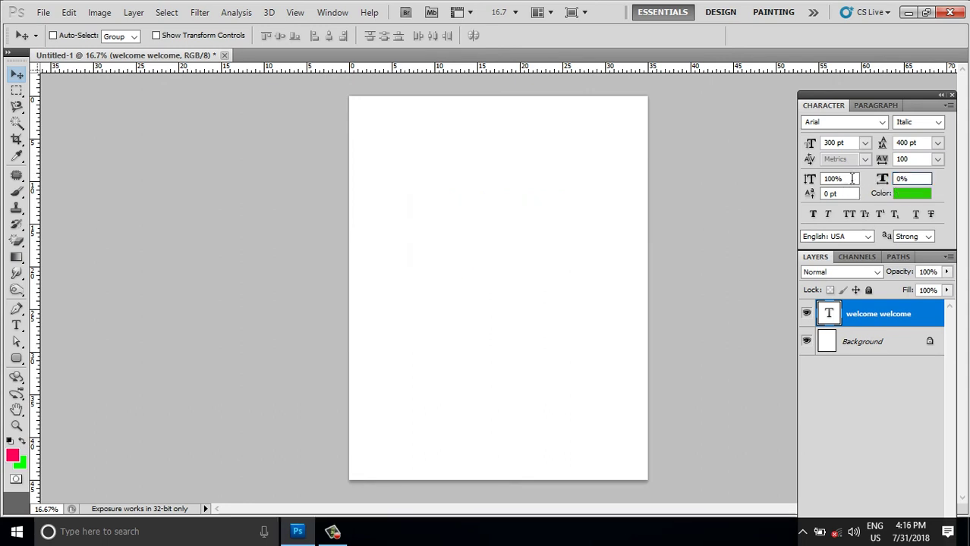
left_click(851, 178)
key("Tab")
type("100")
key("Return")
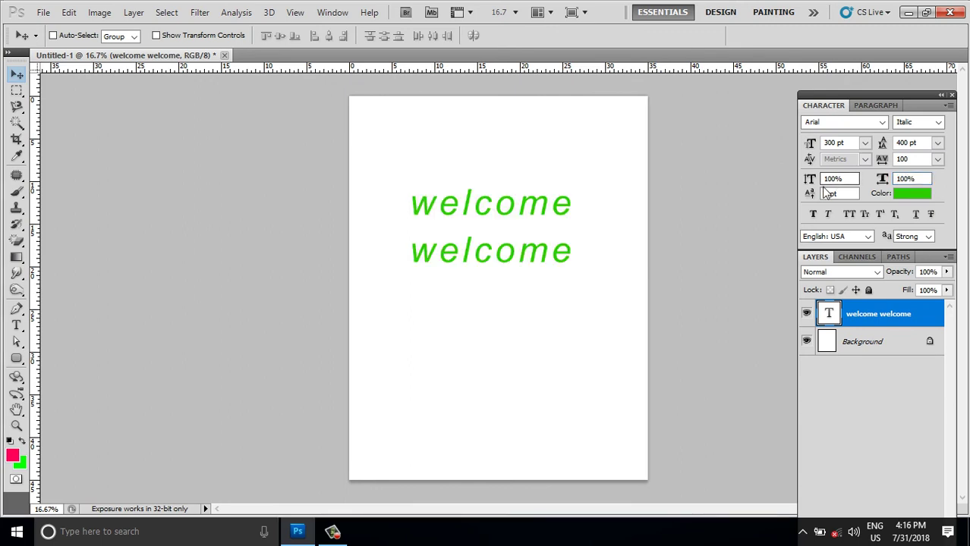
Try horizontal scales of 50% and 20% on the "welcome" text
left_click(920, 178)
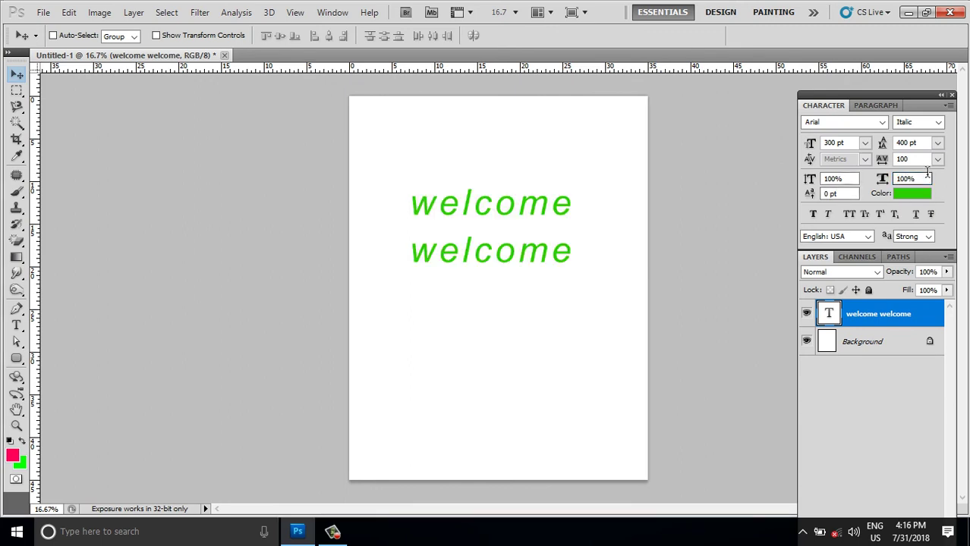
type("50")
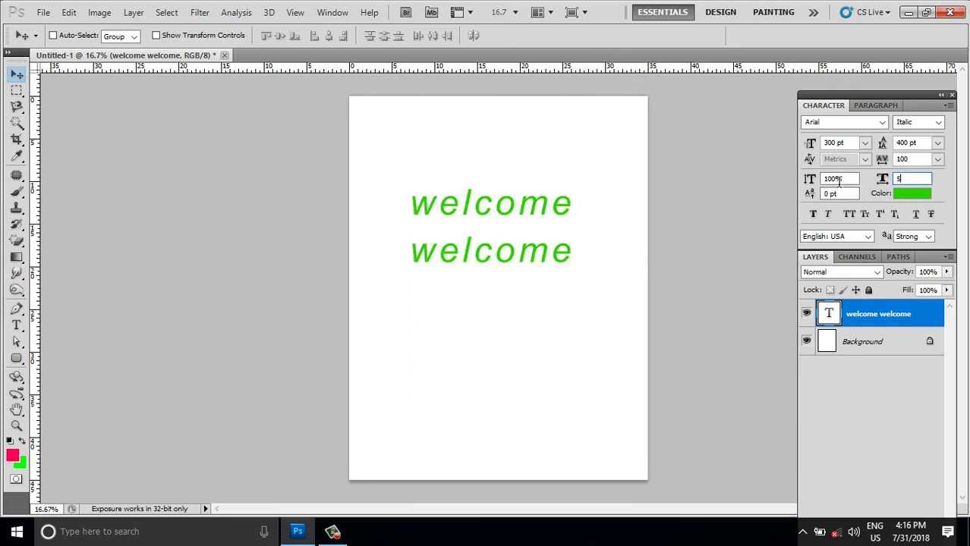
key("Return")
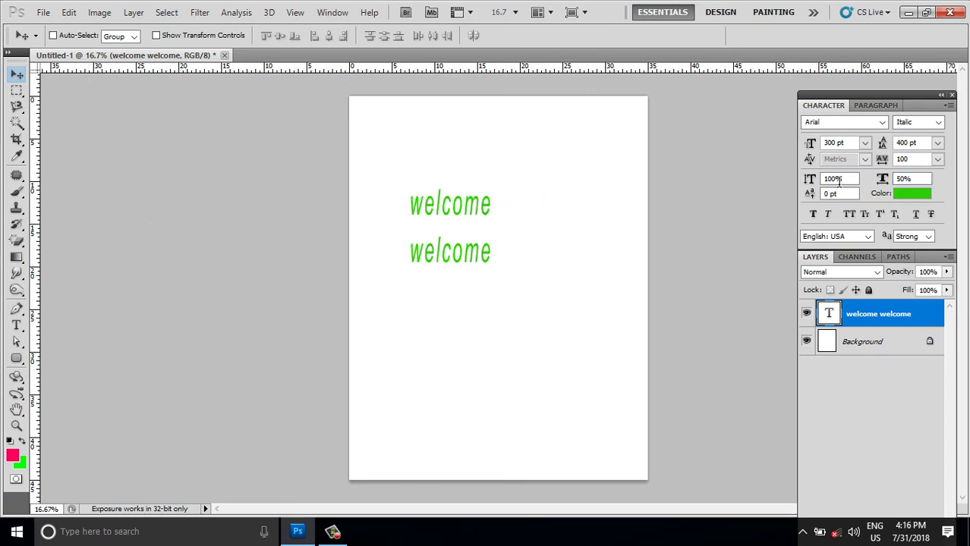
left_click(911, 179)
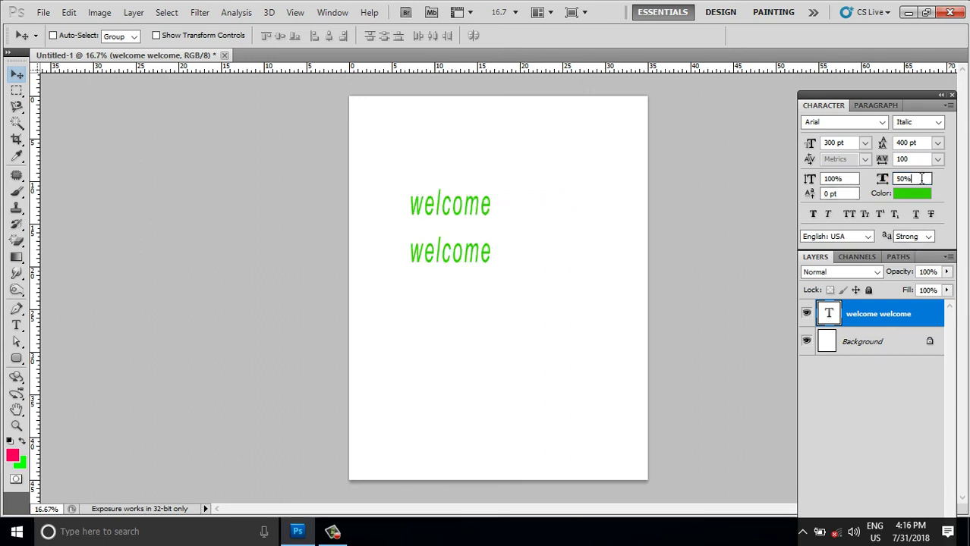
type("20")
key("Return")
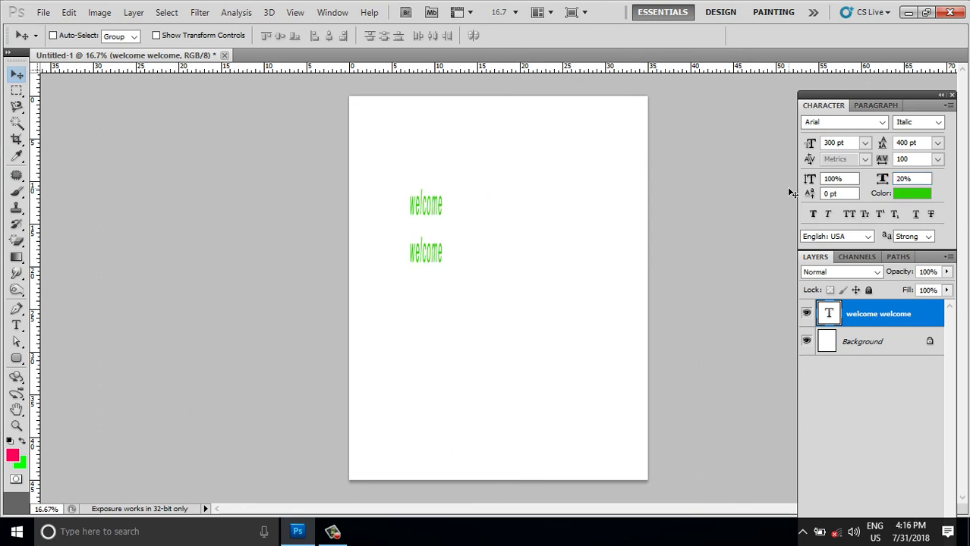
Set the tracking of the narrowed "welcome" text to 300 and return its horizontal scale to 100%
left_click(919, 161)
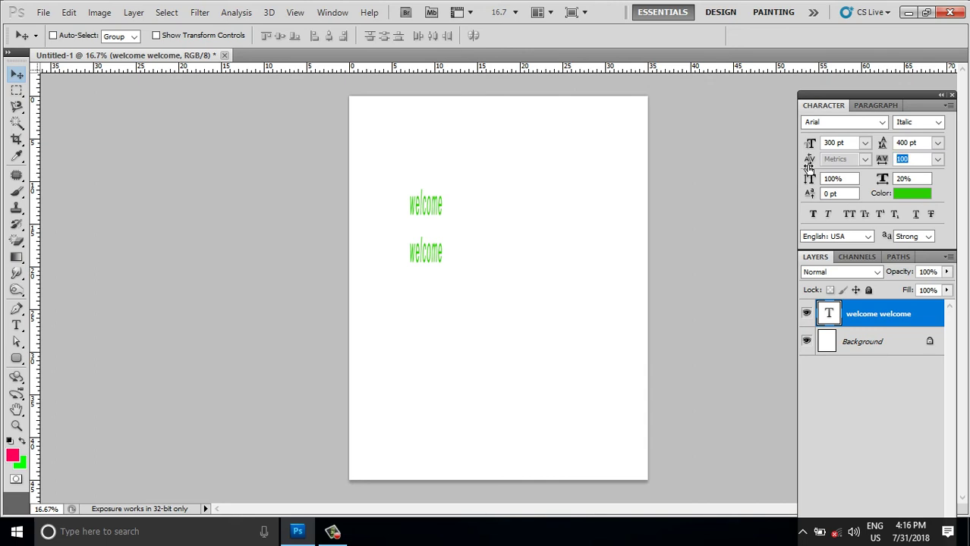
type("300")
key("Return")
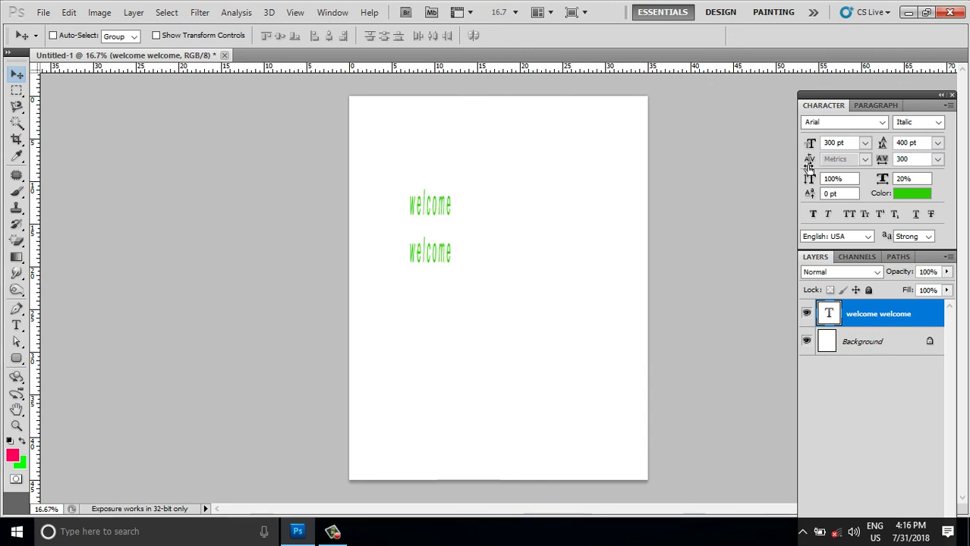
left_click(915, 178)
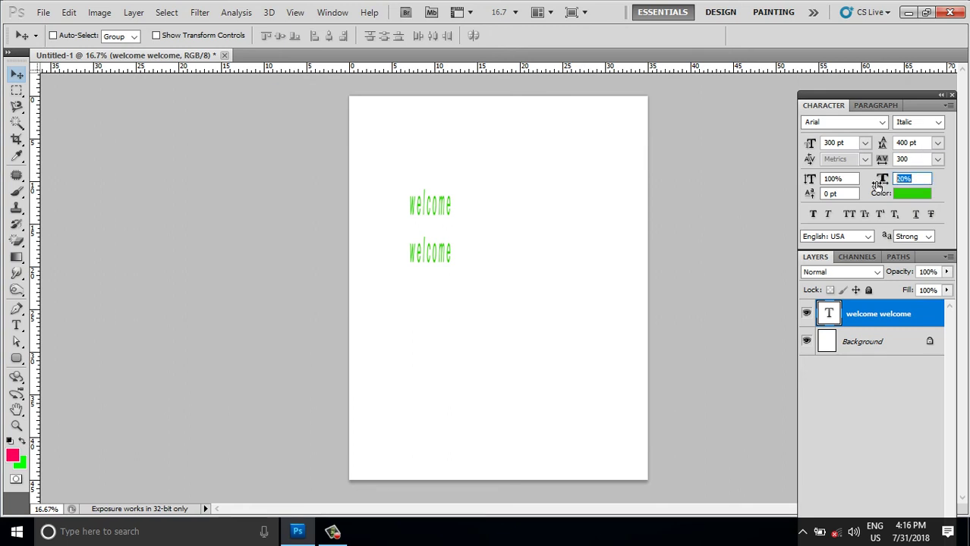
type("100")
key("Return")
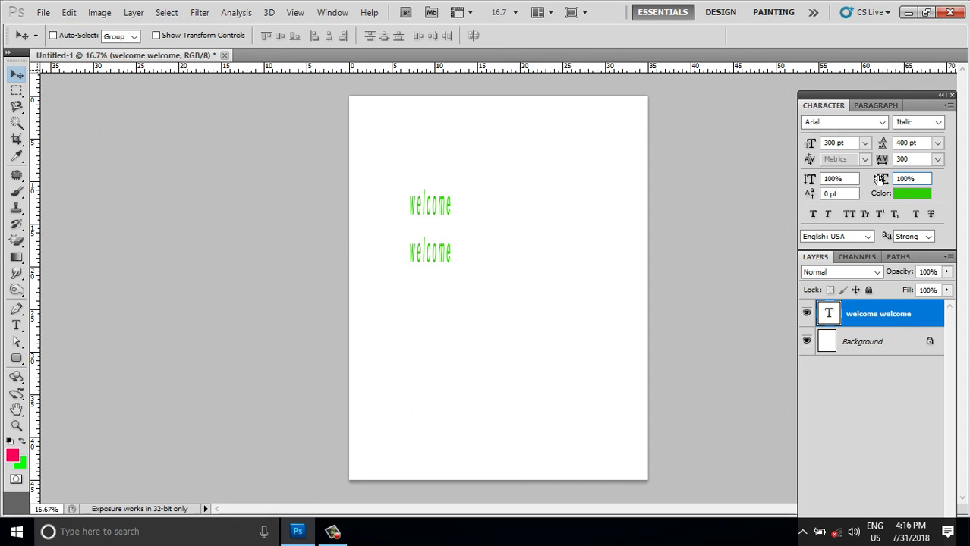
Try tracking values of 10 and 0 on the "welcome" text
left_click(911, 159)
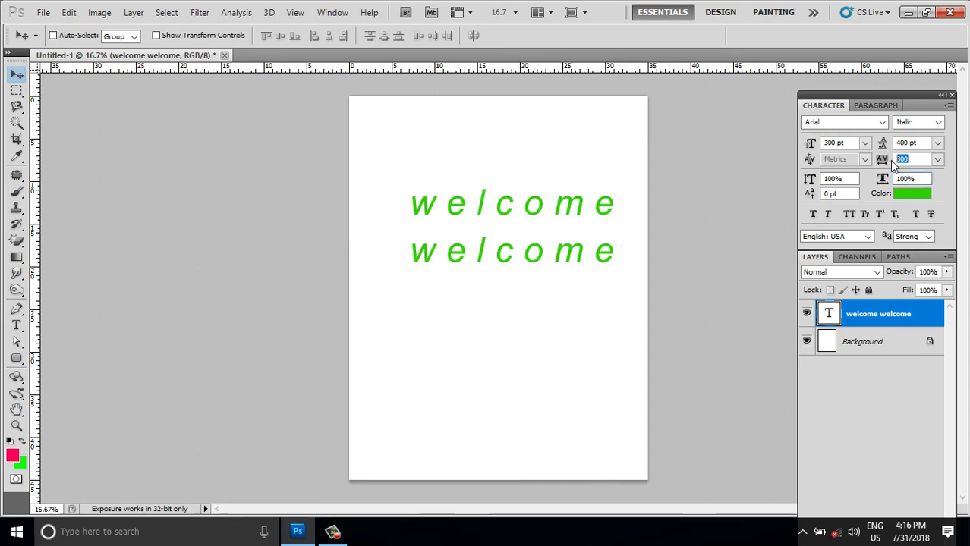
key("Return")
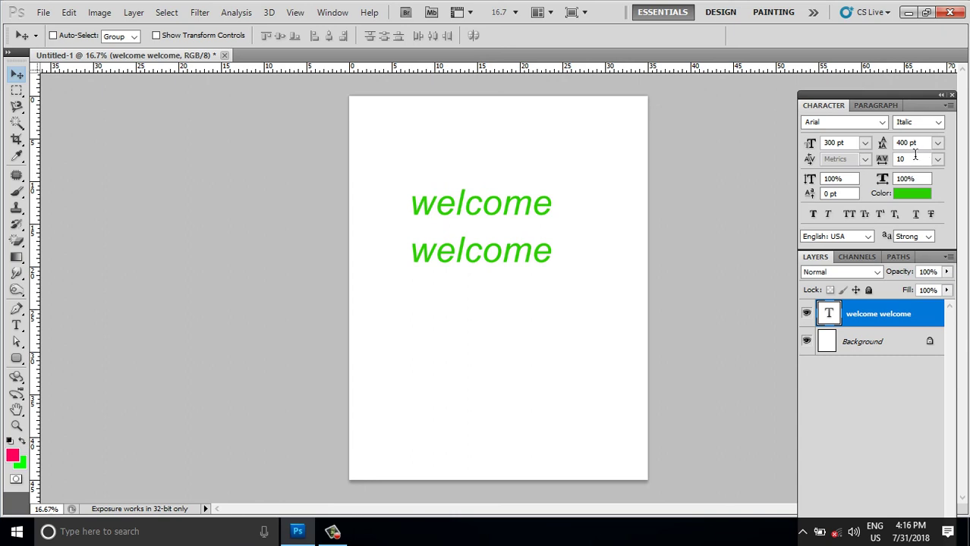
left_click(915, 177)
double_click(903, 159)
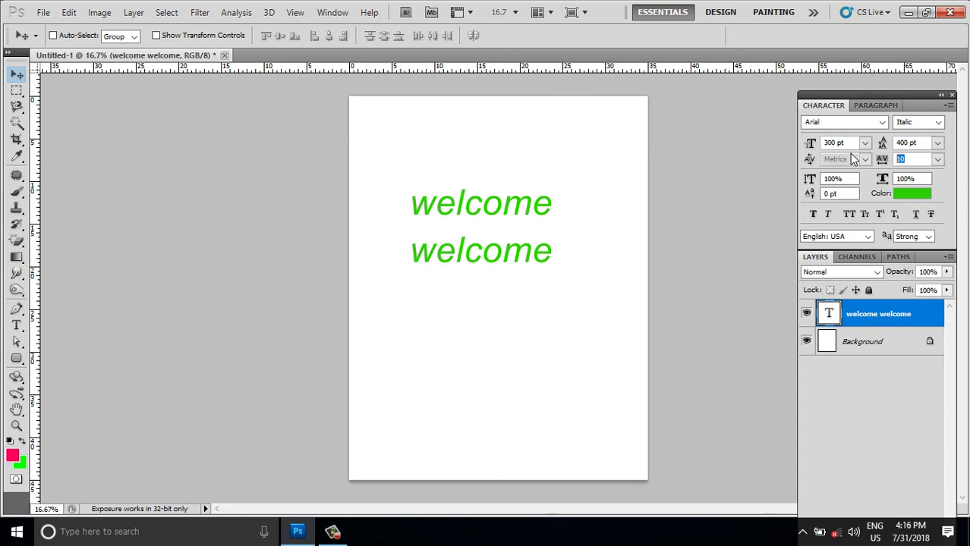
type("0")
key("Return")
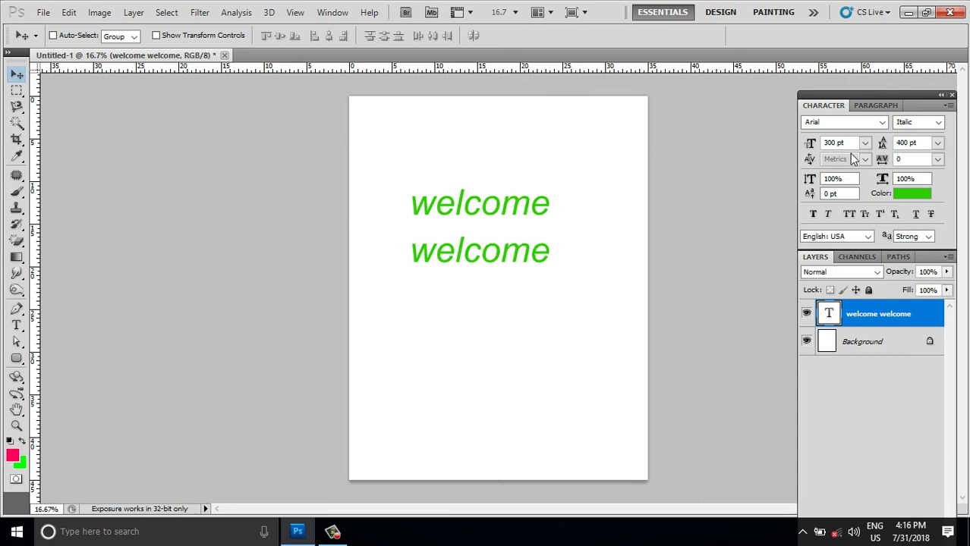
Widen the letter spacing of the "welcome" text to a tracking of 300
double_click(910, 158)
type("3")
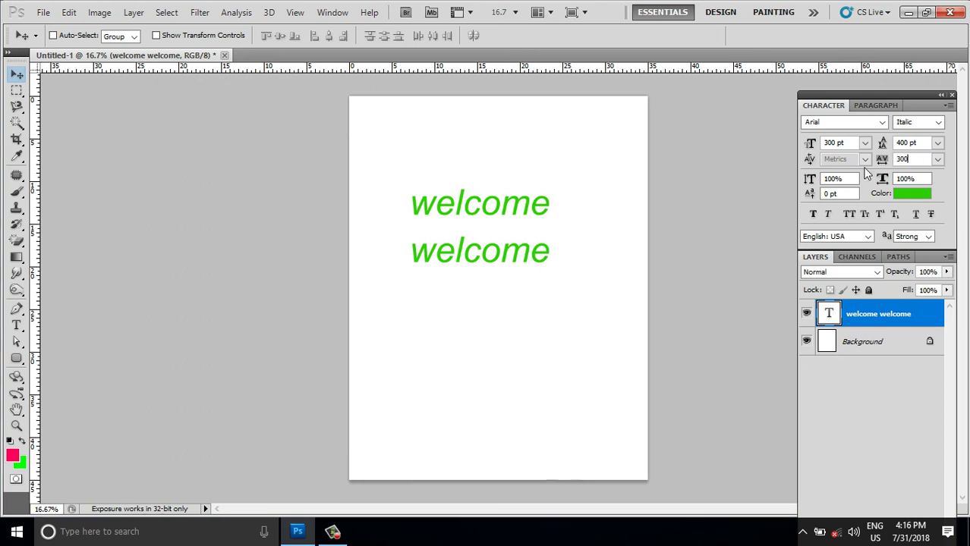
type("00")
key("Return")
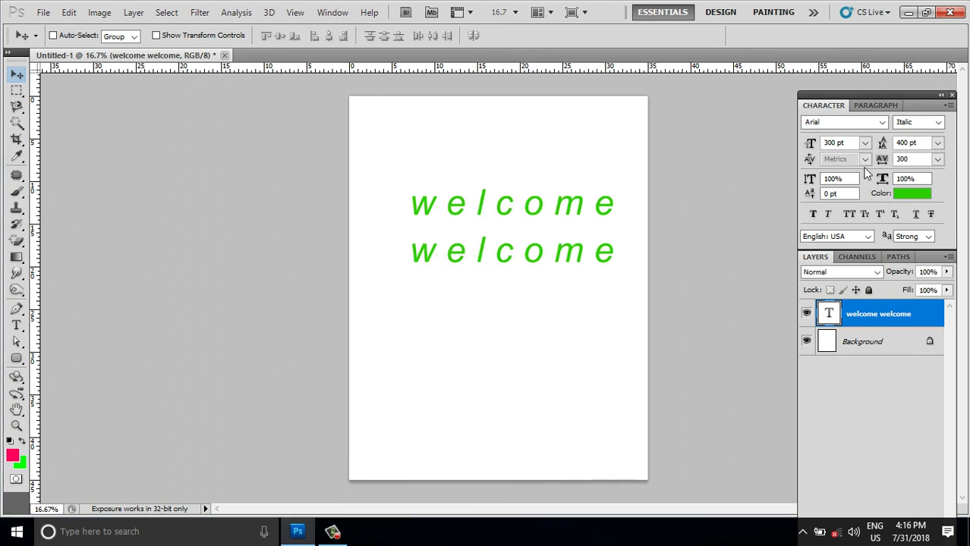
Change the Arial font style of the "welcome" text to Regular
left_click(882, 122)
left_click(882, 122)
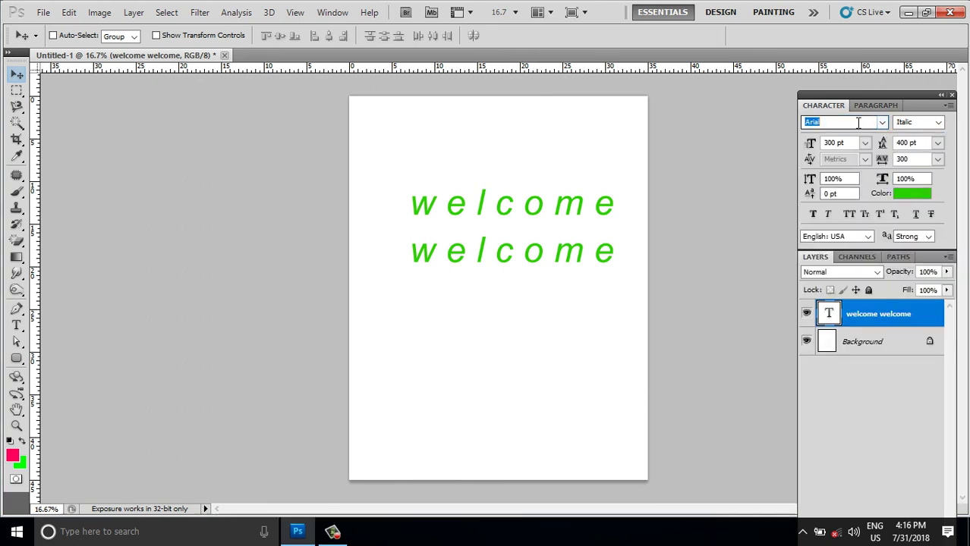
left_click(940, 123)
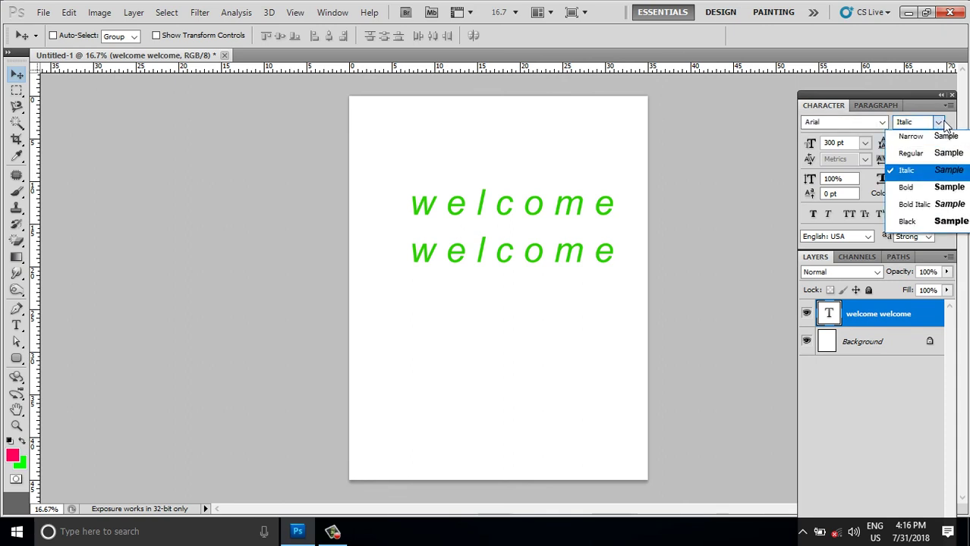
left_click(911, 153)
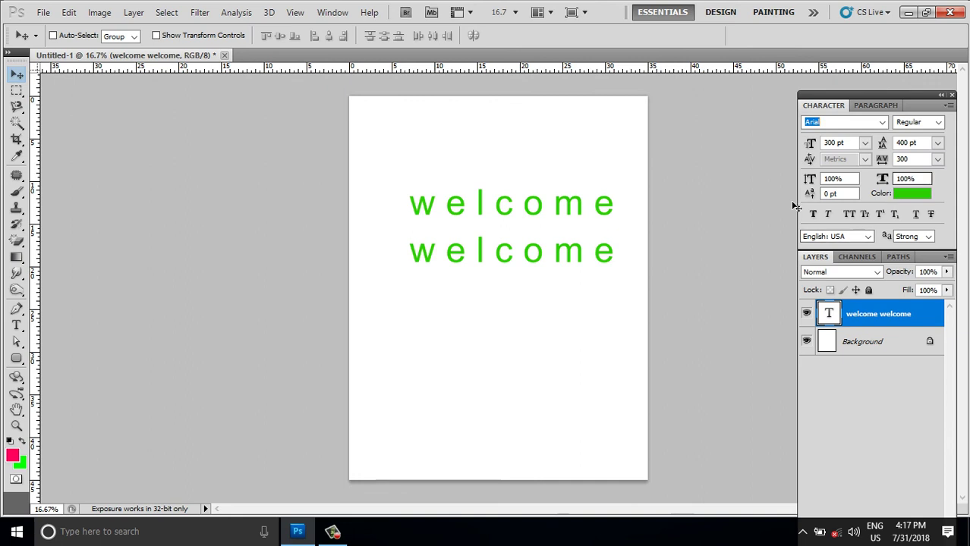
Apply faux bold to the "welcome" text and switch faux italic on and off again
left_click(812, 215)
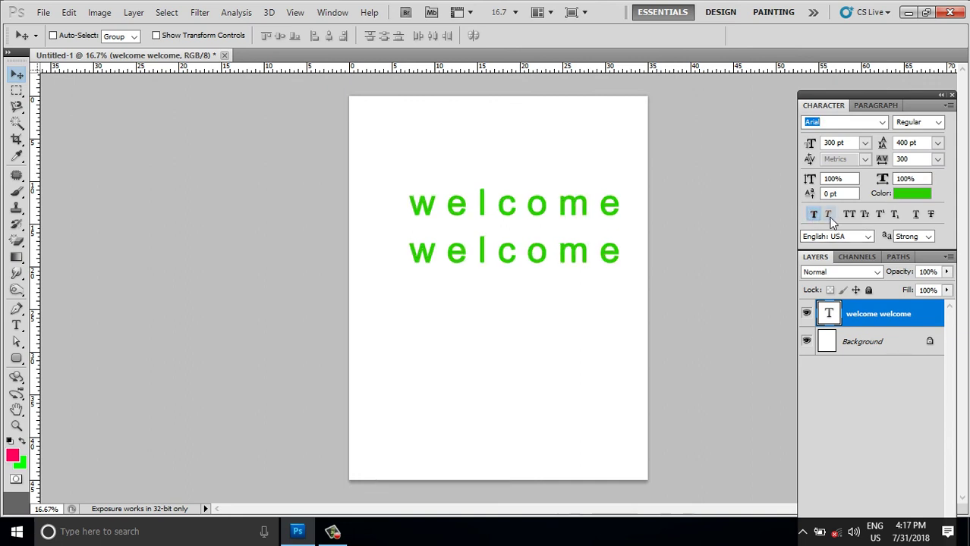
left_click(830, 217)
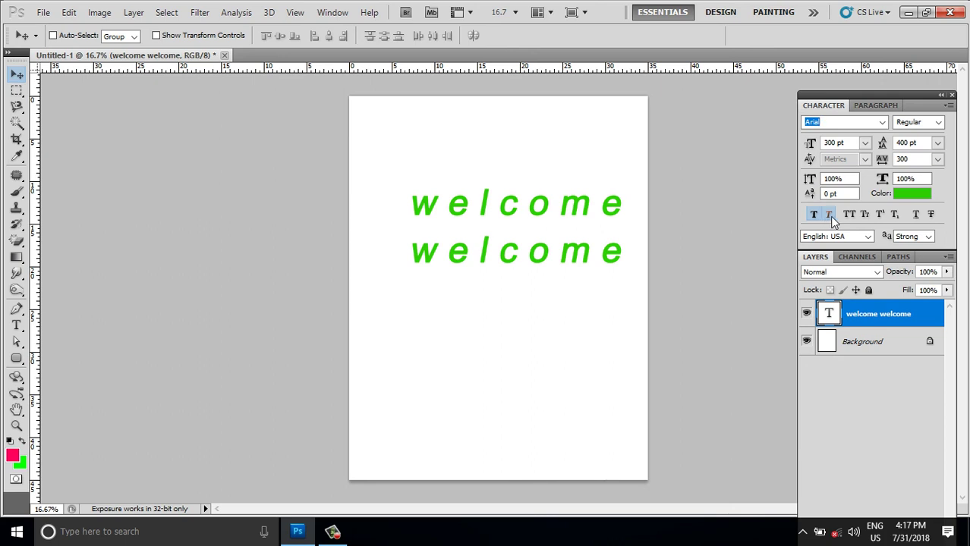
left_click(830, 219)
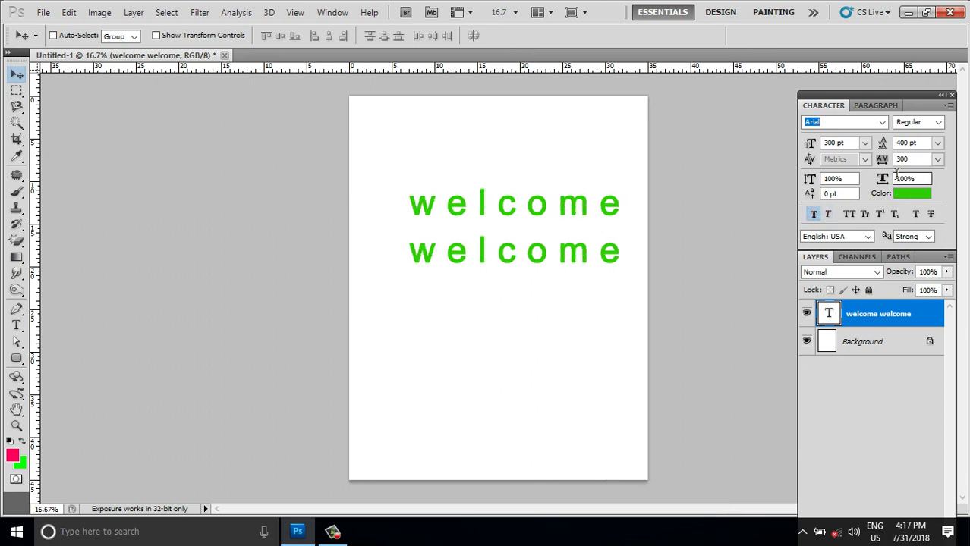
Set the tracking of the bold "welcome" text to 0
left_click(918, 159)
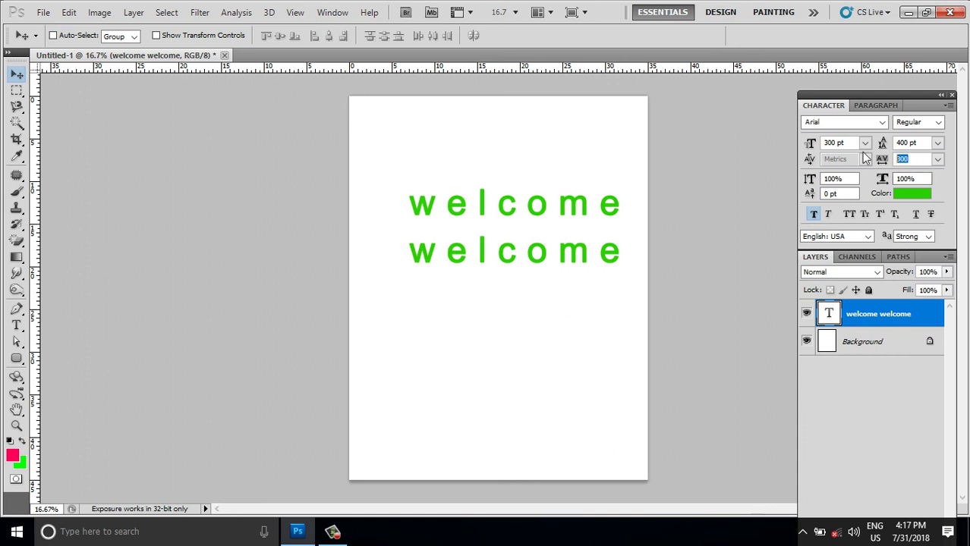
type("0")
key("Return")
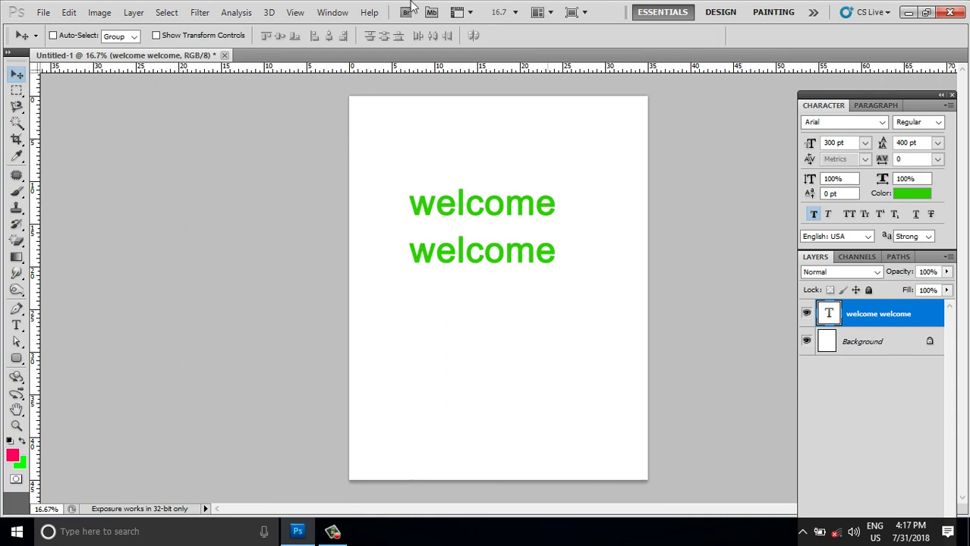
left_click(331, 531)
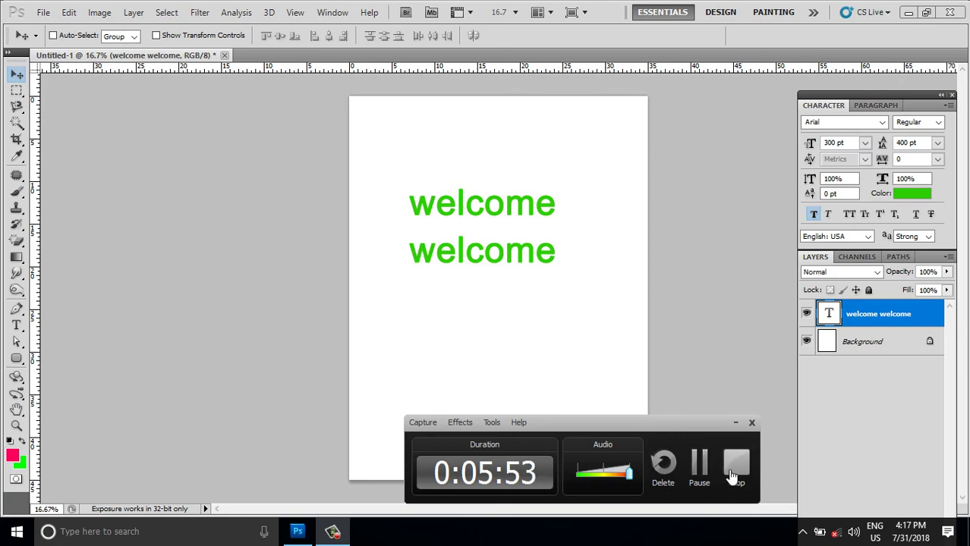